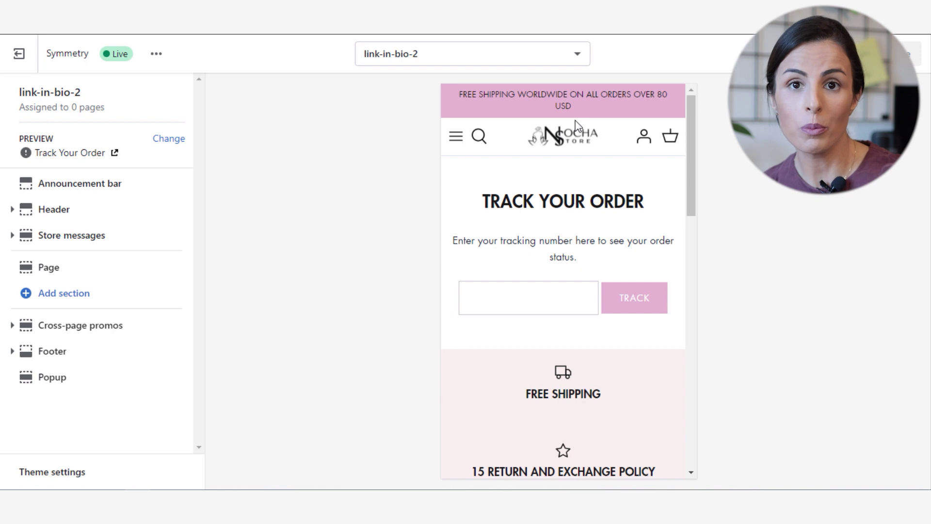
Bring up the new link-in-bio-2 page template, previewed on the Track Your Order page
{"action": "mouse_move", "coordinate": [169, 269]}
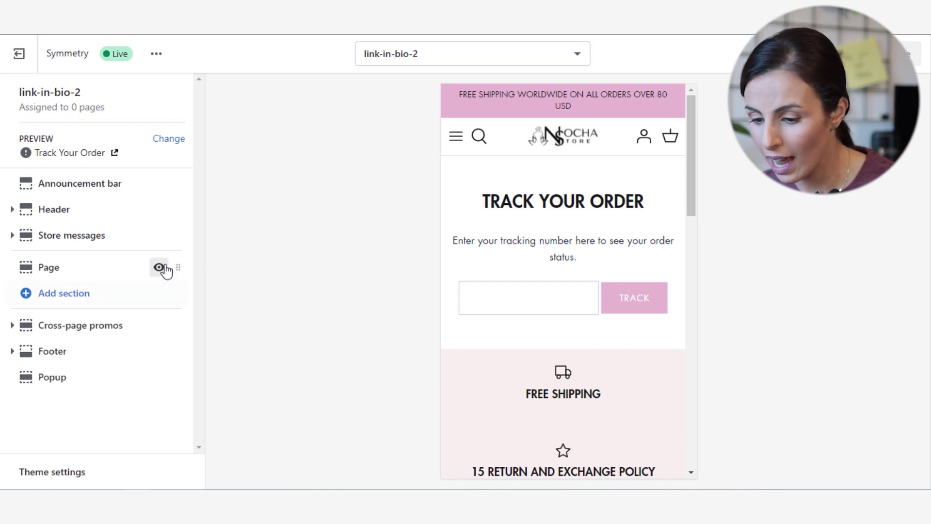
Hide the Page section and add a Custom content section stripped of its Image and Welcome blocks
{"action": "left_click", "coordinate": [159, 268]}
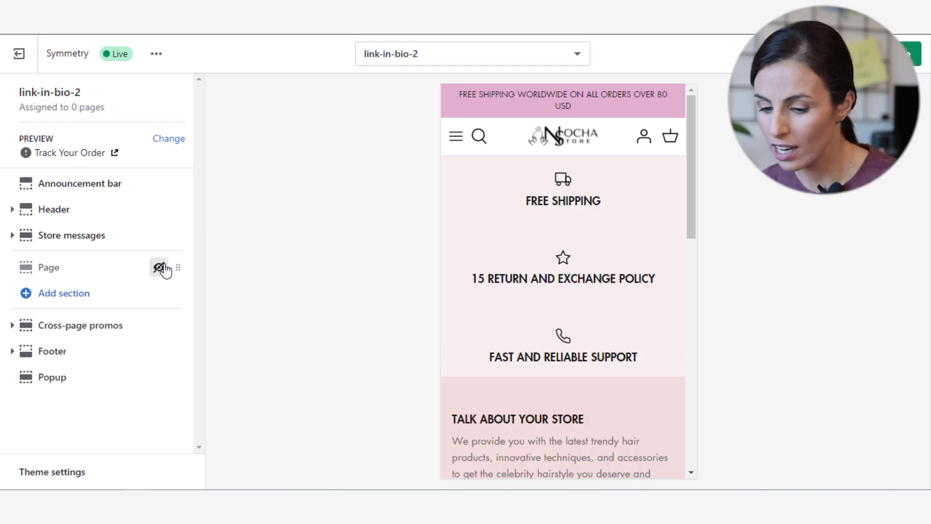
{"action": "left_click", "coordinate": [68, 297]}
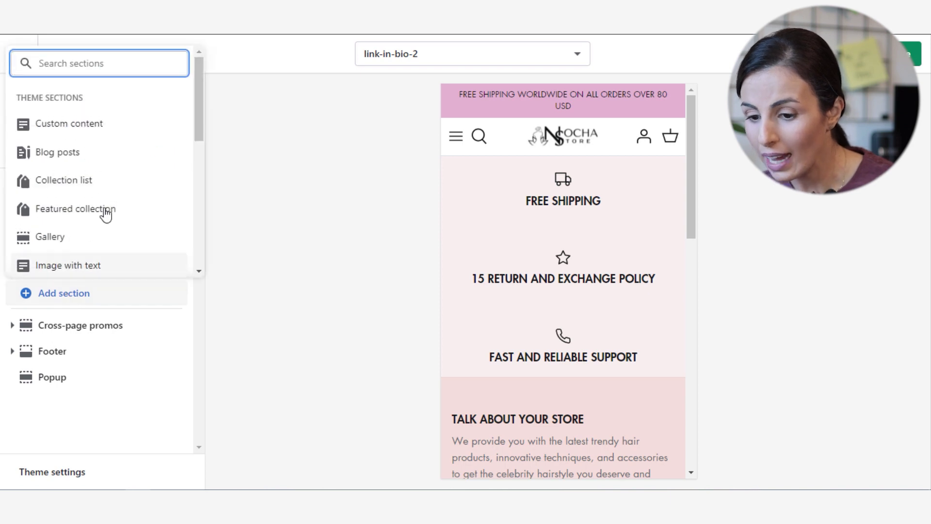
{"action": "left_click", "coordinate": [105, 129]}
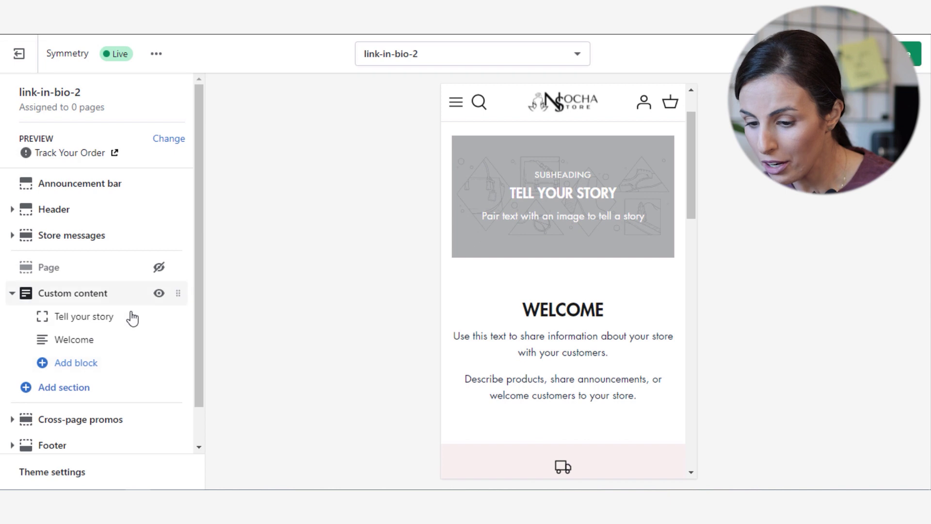
{"action": "left_click", "coordinate": [114, 317]}
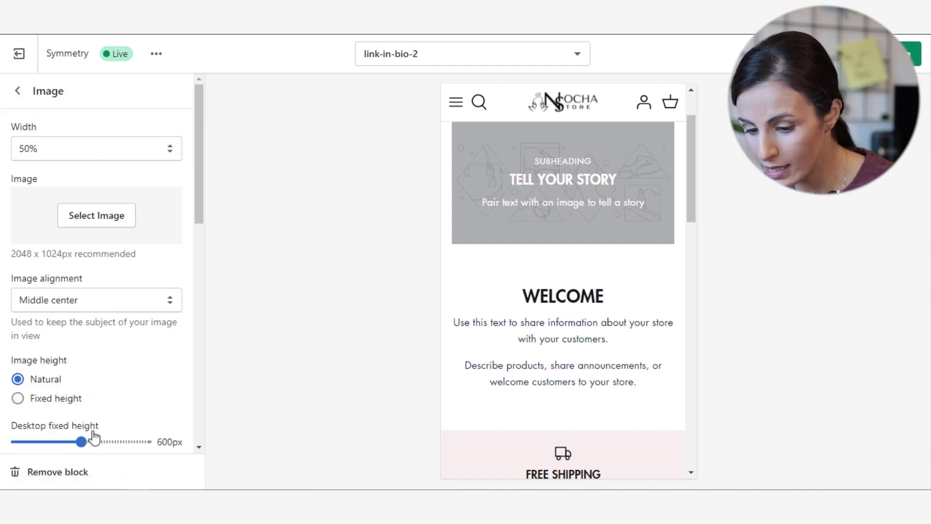
{"action": "left_click", "coordinate": [56, 473]}
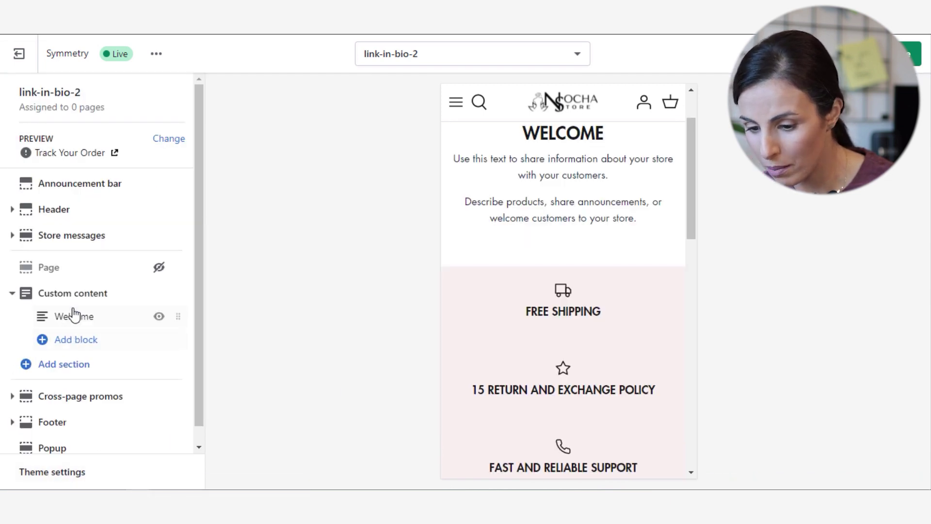
{"action": "left_click", "coordinate": [74, 316]}
{"action": "left_click", "coordinate": [44, 473]}
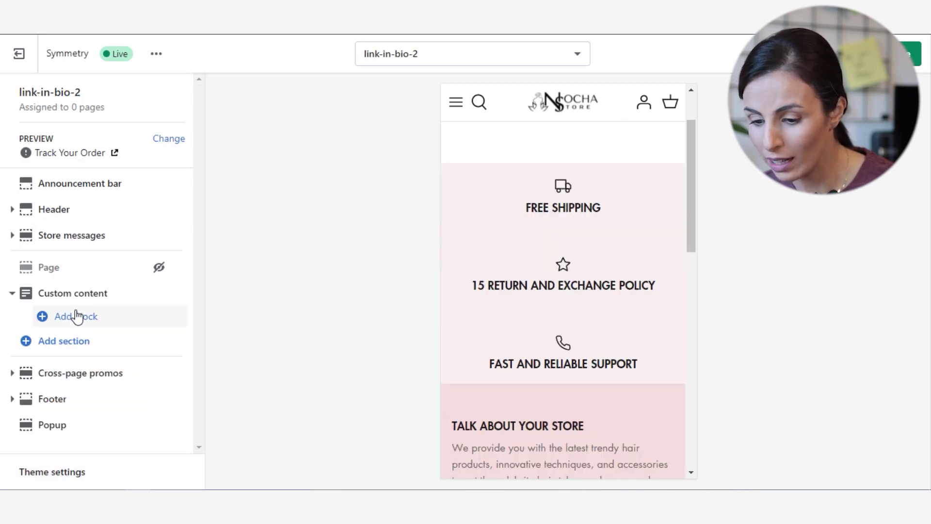
Add an empty Custom Liquid block to the Custom content section and open its settings
{"action": "left_click", "coordinate": [77, 316]}
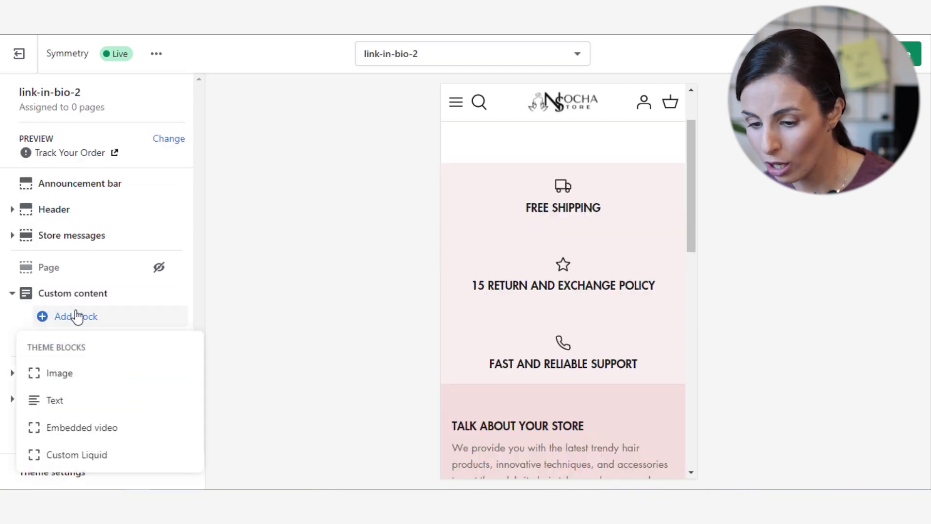
{"action": "left_click", "coordinate": [73, 456]}
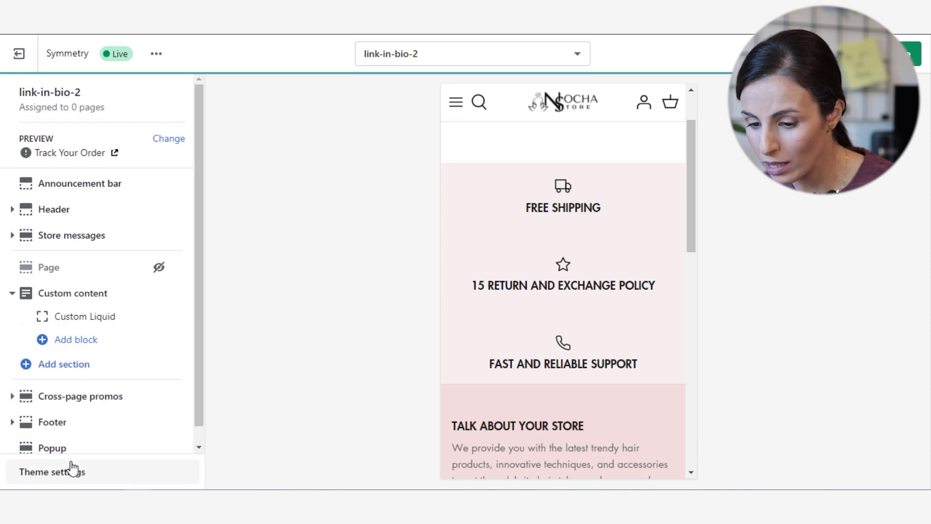
{"action": "left_click", "coordinate": [101, 320]}
Copy the <style> CSS under 'Code to remove header and footer' from the Google Docs notes
{"action": "left_click", "coordinate": [96, 229]}
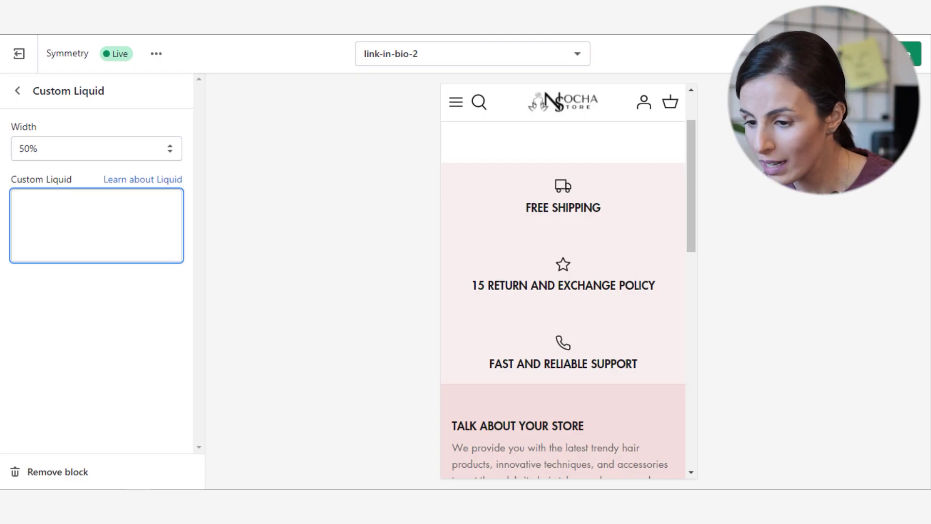
{"action": "key", "text": "alt+Tab"}
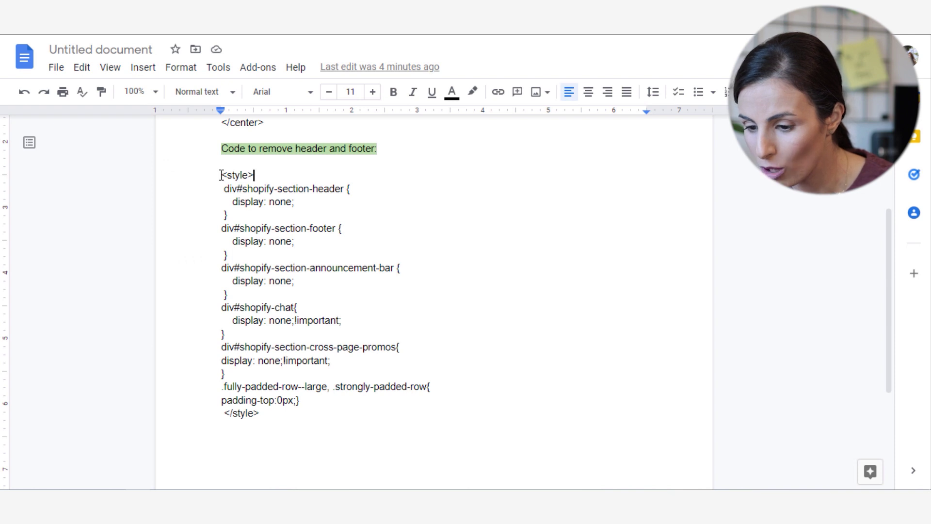
{"action": "left_click_drag", "start_coordinate": [274, 281], "coordinate": [276, 431]}
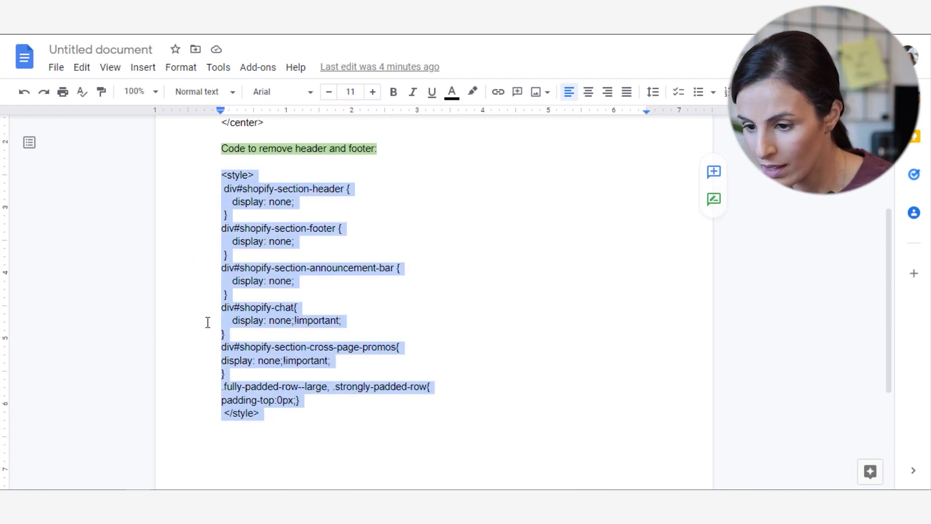
{"action": "key", "text": "alt+Tab"}
{"action": "left_click", "coordinate": [129, 214]}
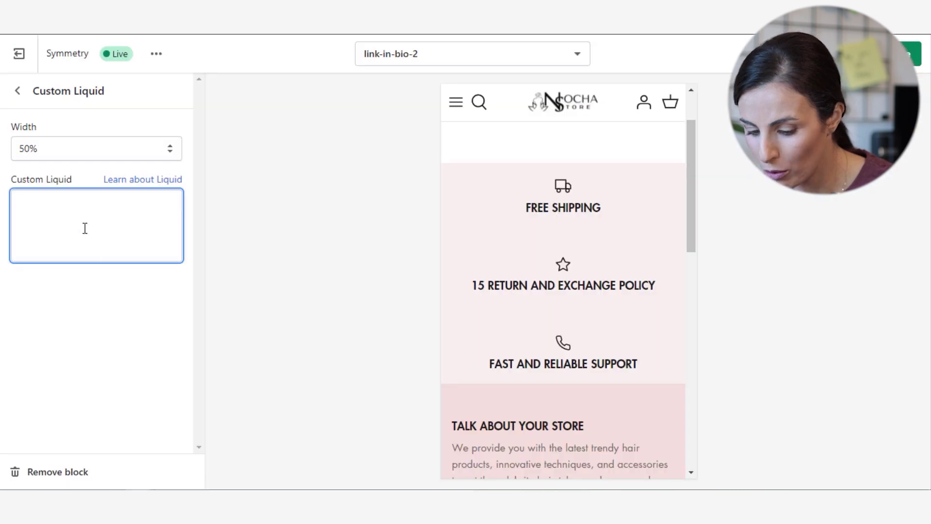
Paste the header, footer and announcement-bar hiding CSS into the Custom Liquid block and save
{"action": "key", "text": "ctrl+v"}
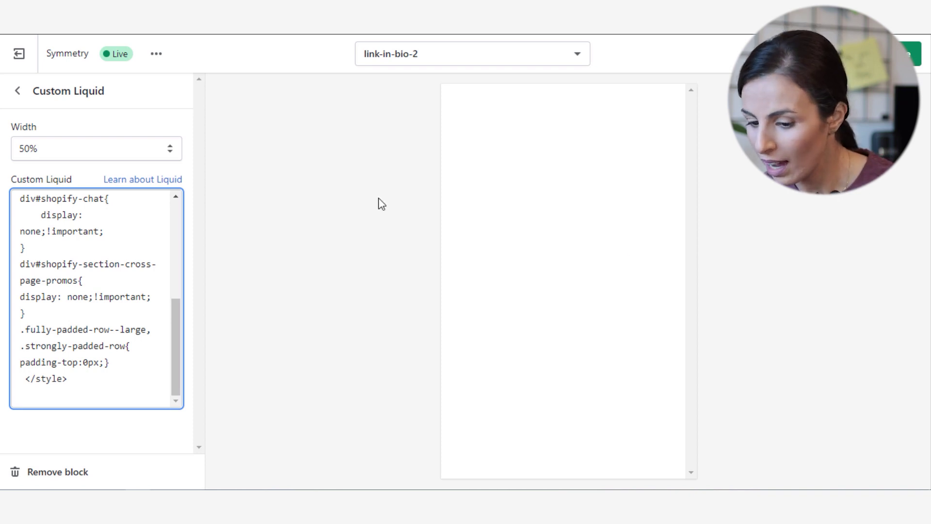
{"action": "left_click", "coordinate": [902, 54]}
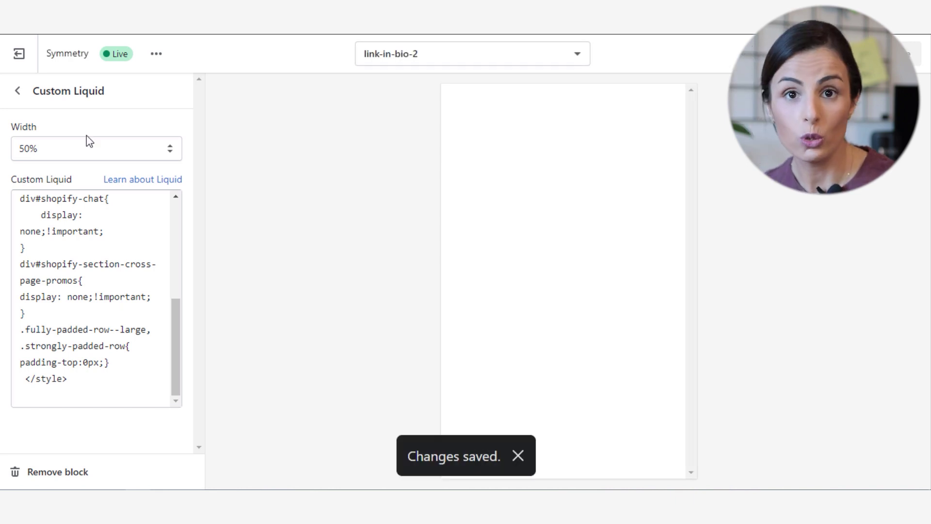
{"action": "left_click", "coordinate": [20, 89]}
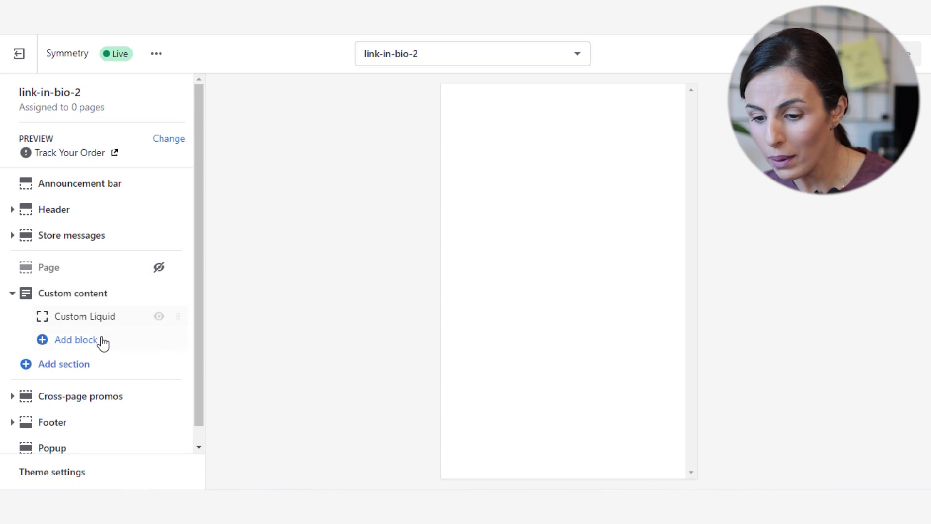
Add an Image with text overlay section to the link-in-bio-2 template
{"action": "left_click", "coordinate": [61, 370]}
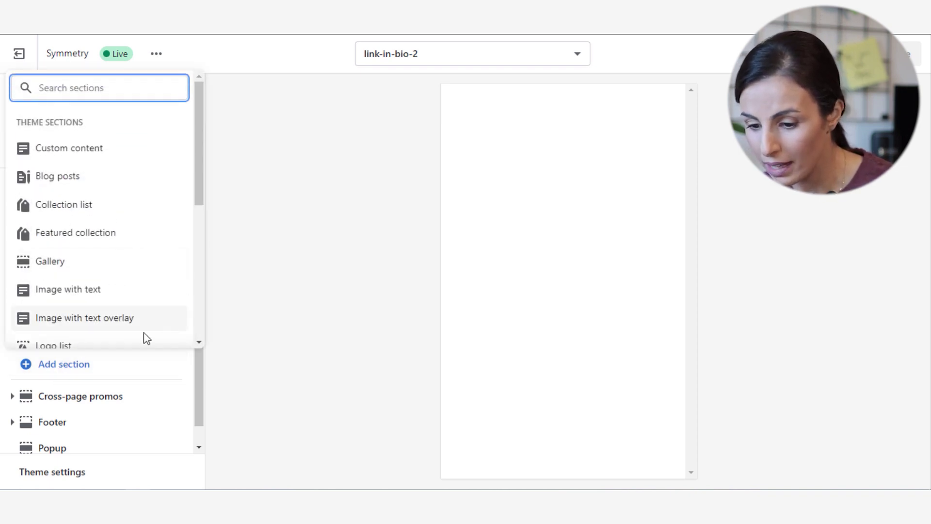
{"action": "left_click", "coordinate": [99, 316]}
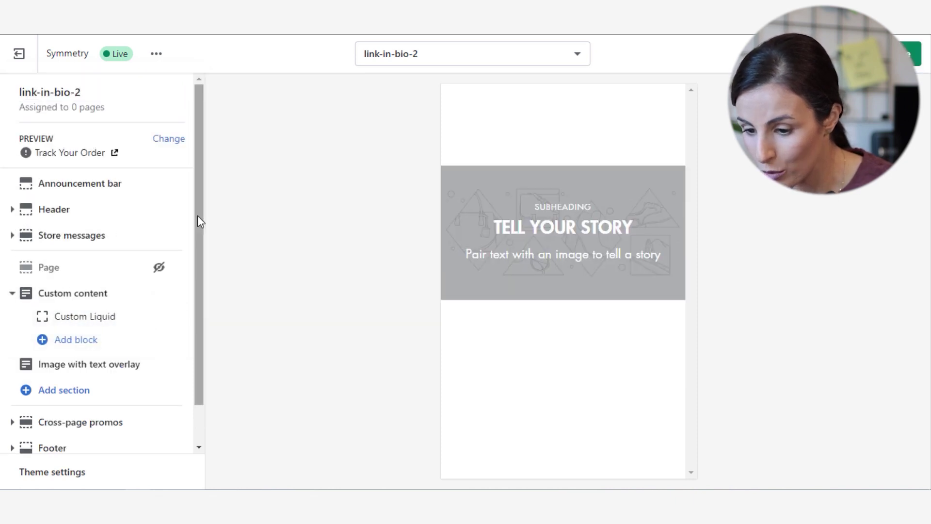
{"action": "left_click_drag", "start_coordinate": [197, 215], "coordinate": [201, 260]}
{"action": "left_click", "coordinate": [108, 283]}
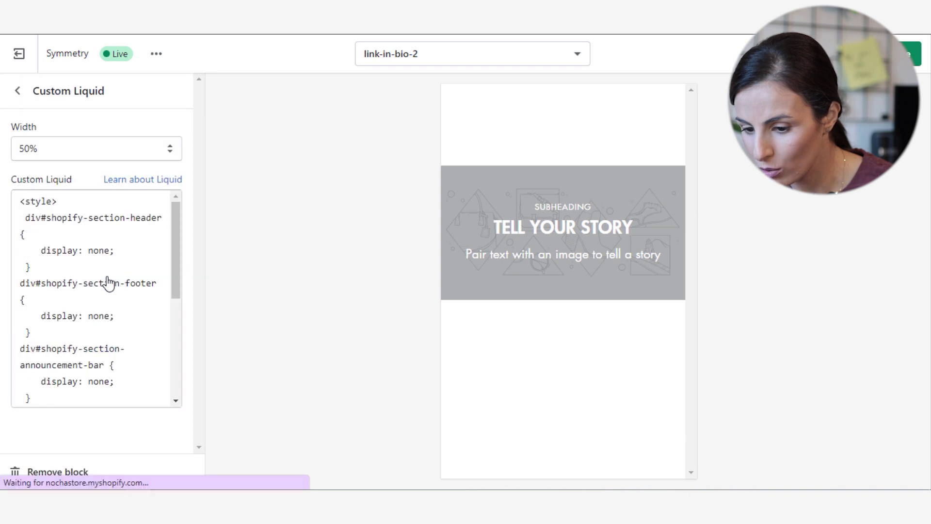
{"action": "left_click", "coordinate": [17, 90]}
Choose the black store logo from the image library for the overlay section
{"action": "left_click", "coordinate": [95, 326]}
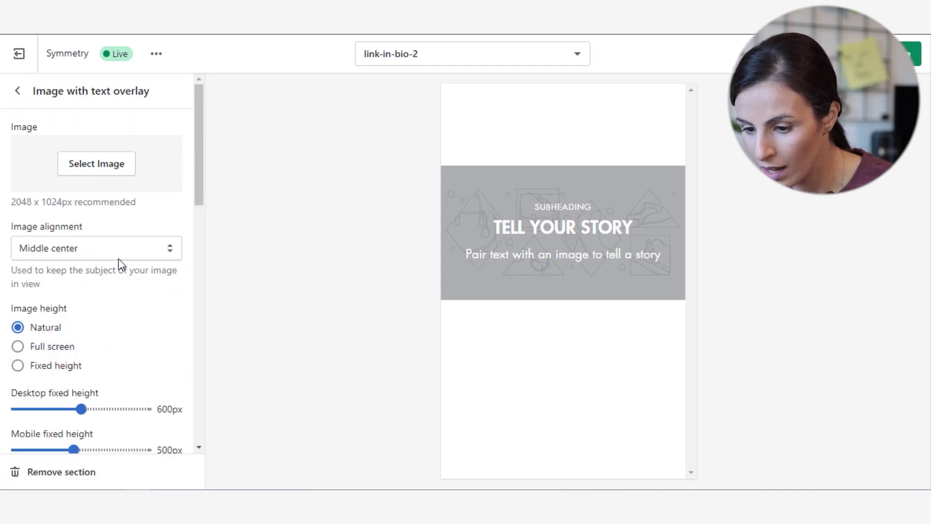
{"action": "left_click", "coordinate": [118, 164]}
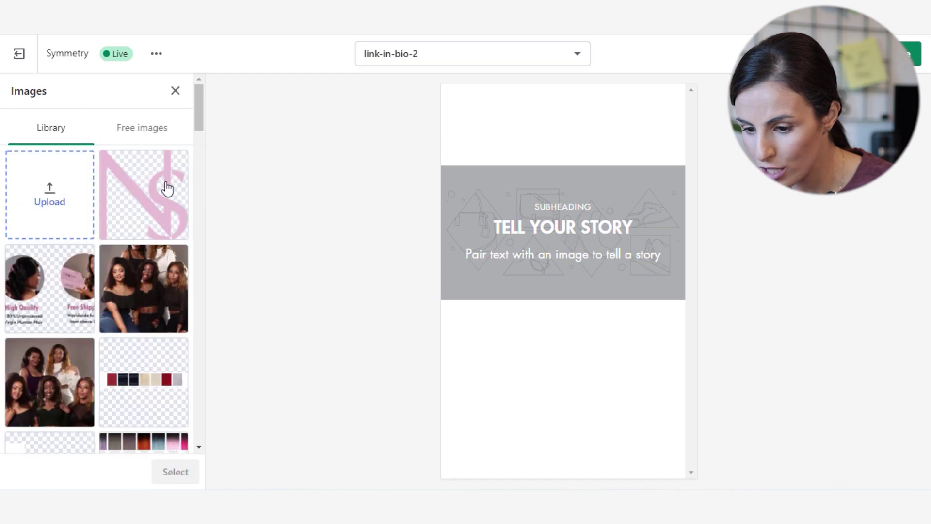
{"action": "left_click_drag", "start_coordinate": [197, 118], "coordinate": [181, 355]}
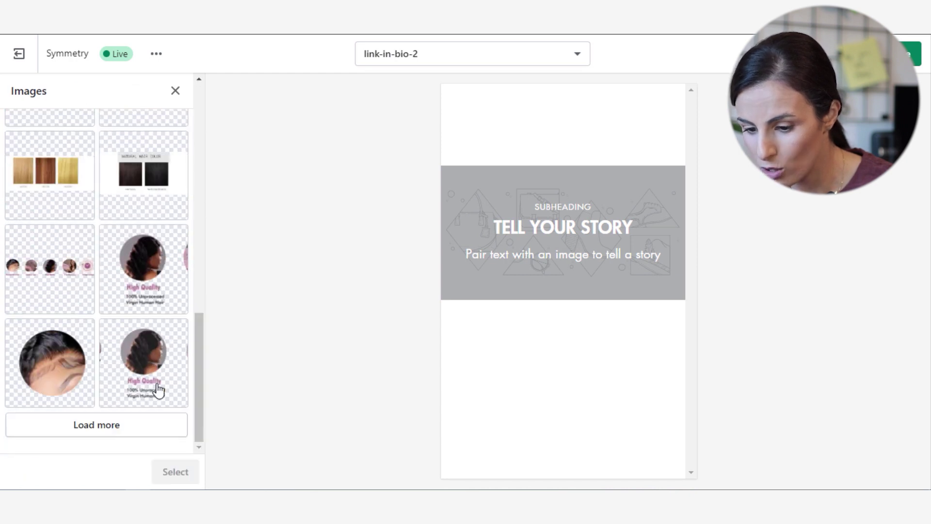
{"action": "left_click", "coordinate": [125, 433]}
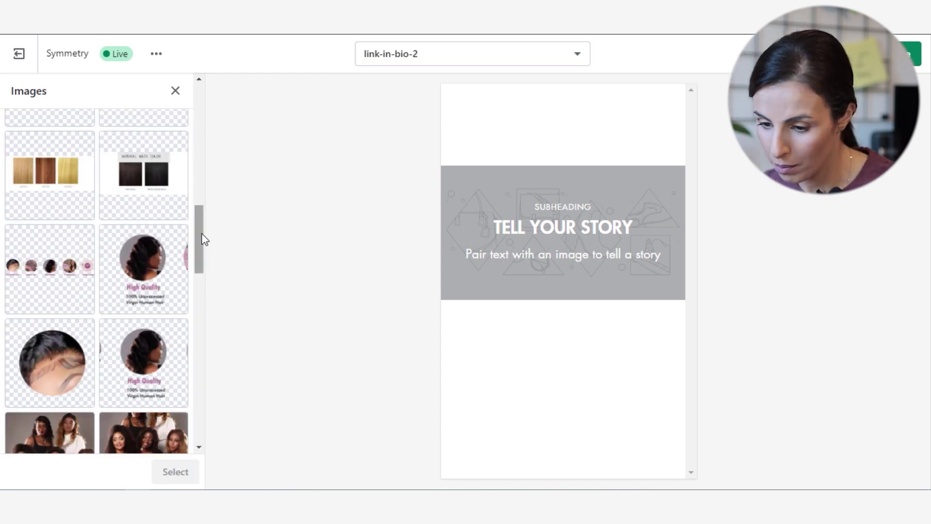
{"action": "left_click_drag", "start_coordinate": [204, 239], "coordinate": [189, 473]}
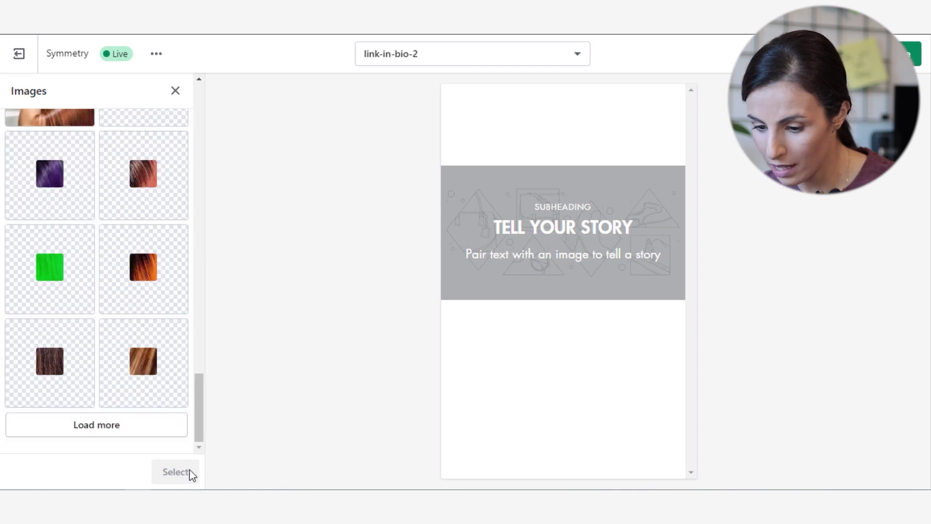
{"action": "left_click", "coordinate": [126, 420]}
{"action": "scroll", "coordinate": [189, 249], "scroll_direction": "down", "scroll_amount": 5}
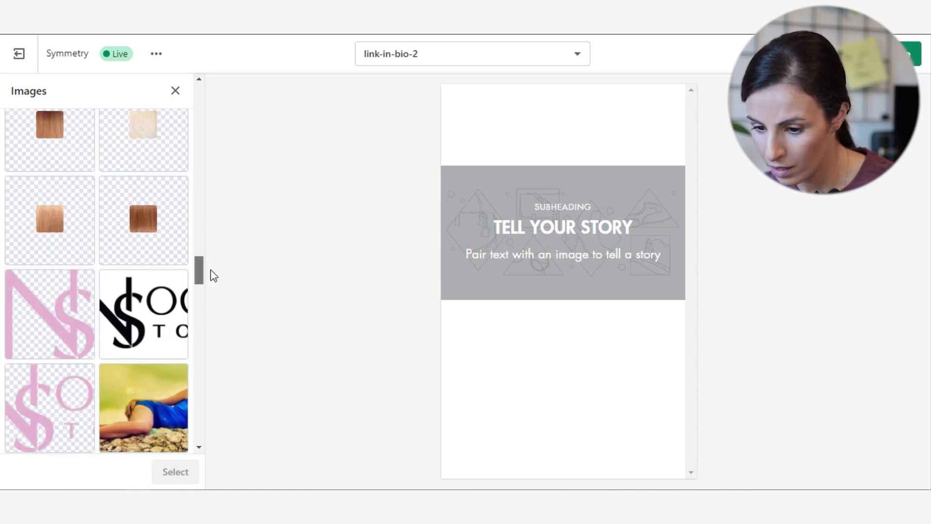
{"action": "left_click", "coordinate": [159, 318]}
Confirm the logo image and delete the placeholder subheading, 'Tell your story' heading and sample text
{"action": "left_click", "coordinate": [177, 473]}
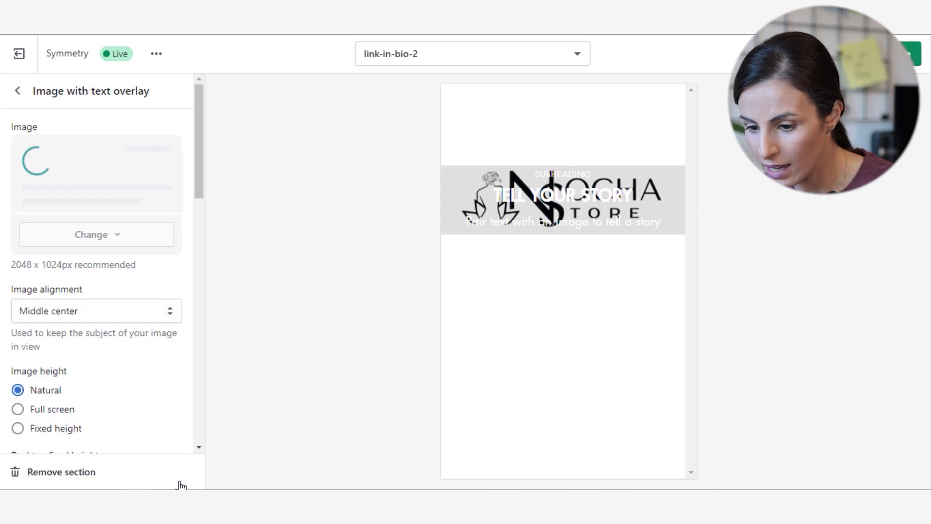
{"action": "scroll", "coordinate": [191, 237], "scroll_direction": "down", "scroll_amount": 5}
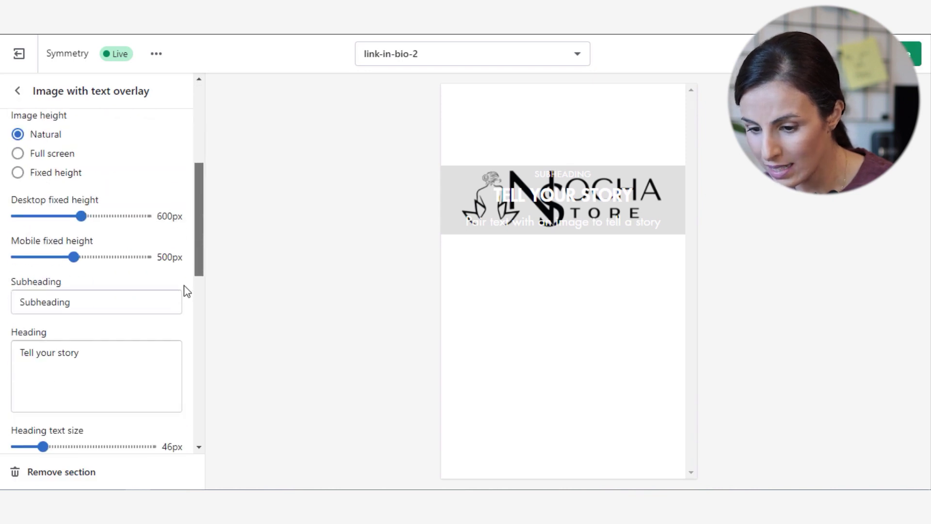
{"action": "scroll", "coordinate": [185, 291], "scroll_direction": "down", "scroll_amount": 2}
{"action": "left_click_drag", "start_coordinate": [85, 202], "coordinate": [1, 200]}
{"action": "key", "text": "BackSpace"}
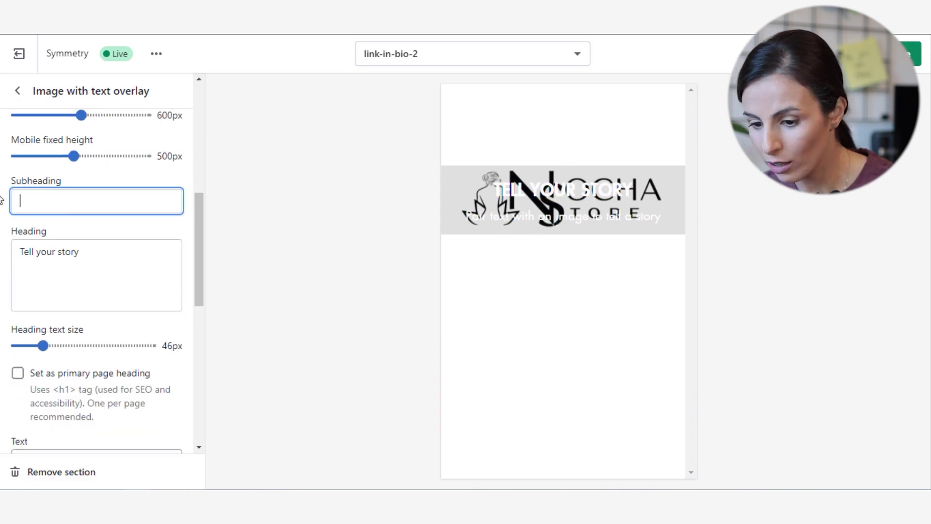
{"action": "left_click_drag", "start_coordinate": [129, 259], "coordinate": [4, 250]}
{"action": "key", "text": "BackSpace"}
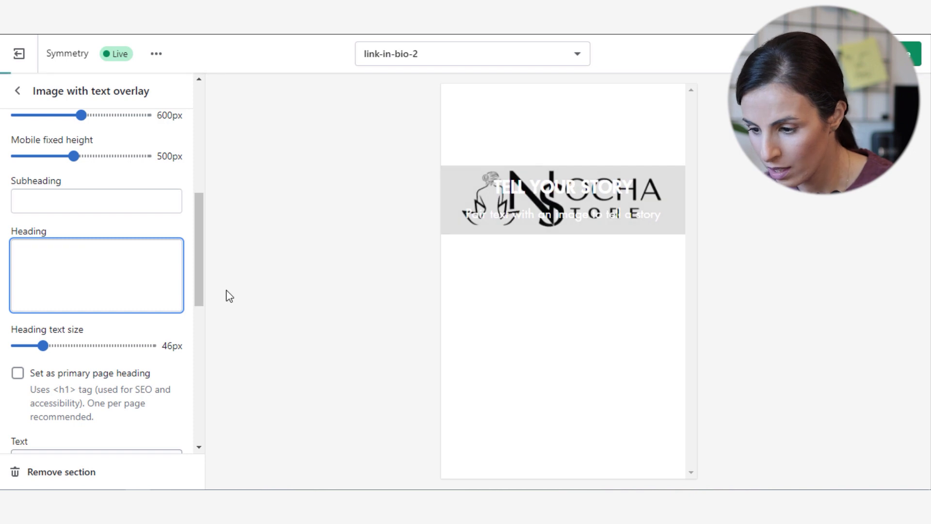
{"action": "left_click_drag", "start_coordinate": [202, 284], "coordinate": [196, 357]}
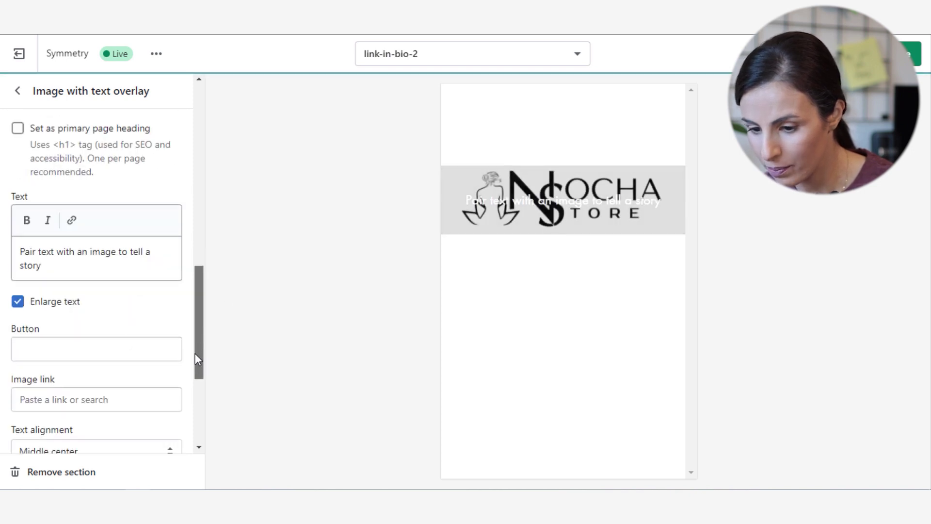
{"action": "left_click_drag", "start_coordinate": [49, 264], "coordinate": [2, 214]}
{"action": "key", "text": "BackSpace"}
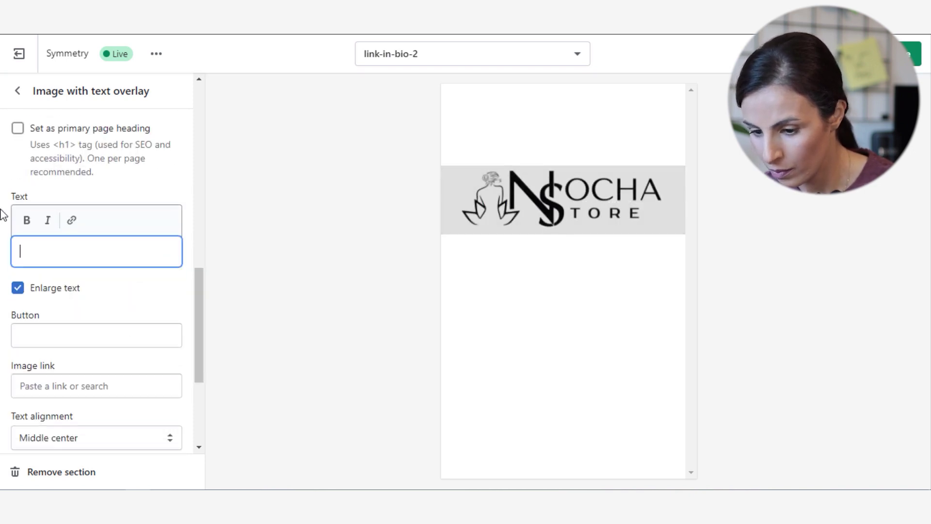
Set the overlay style to No background so only the logo shows
{"action": "left_click_drag", "start_coordinate": [197, 340], "coordinate": [209, 421]}
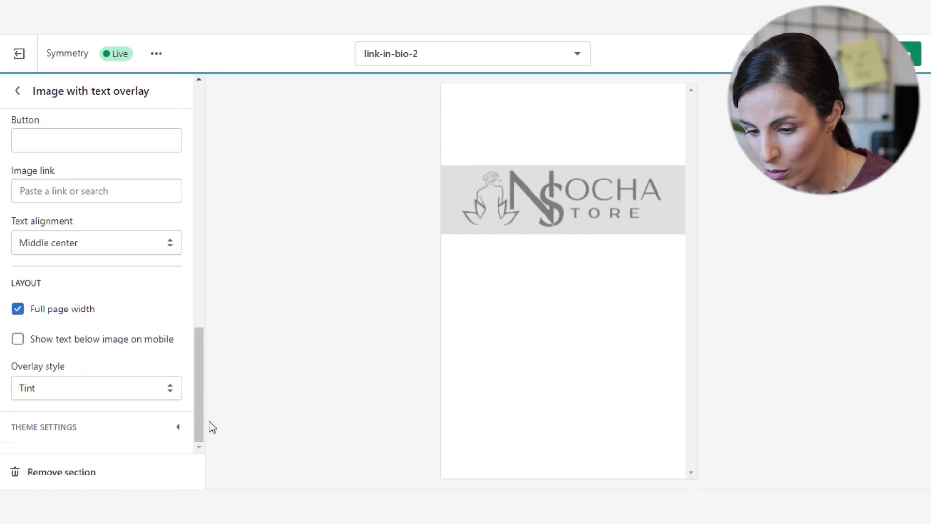
{"action": "left_click", "coordinate": [120, 386]}
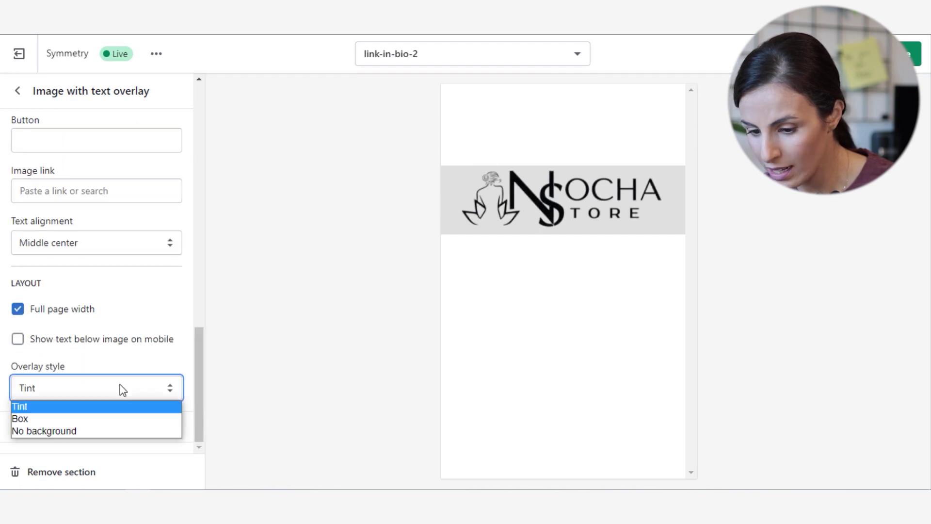
{"action": "left_click", "coordinate": [77, 432]}
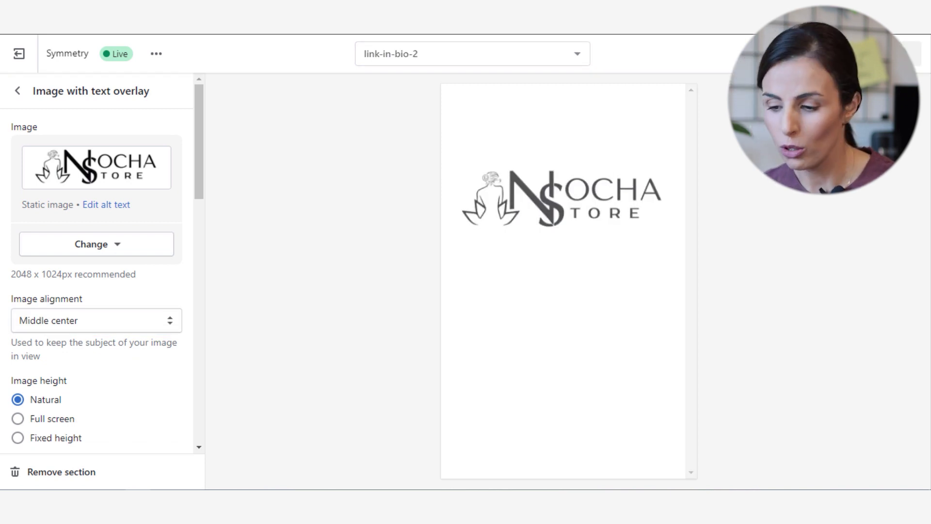
{"action": "left_click", "coordinate": [17, 91]}
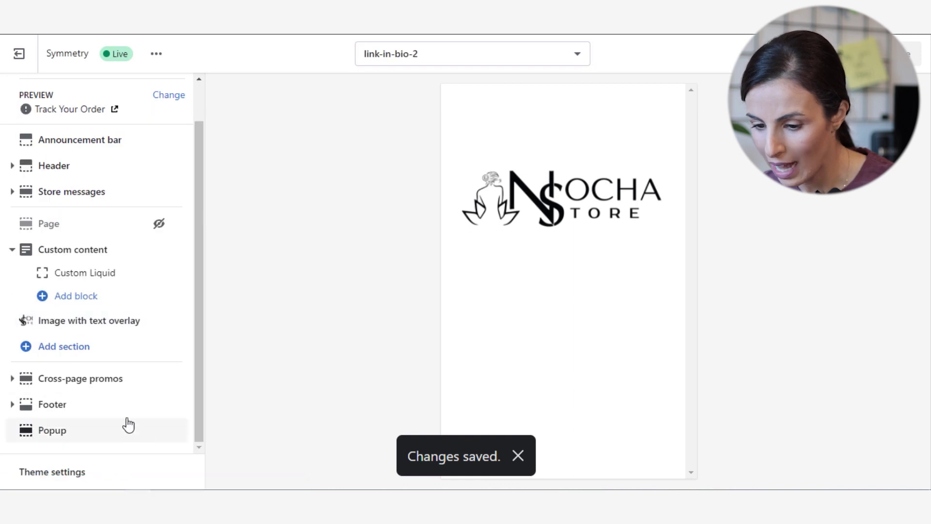
Add a second Custom content section and delete its sample Image and Welcome blocks
{"action": "left_click", "coordinate": [56, 359]}
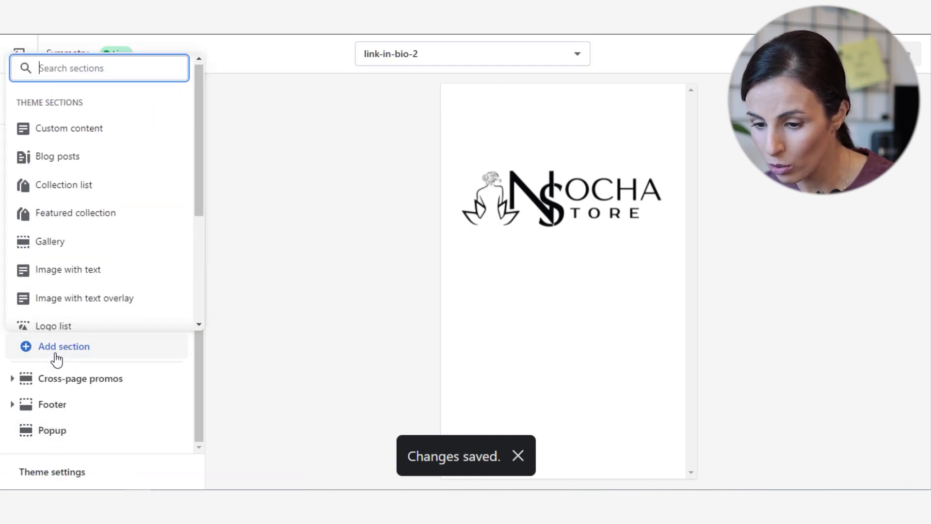
{"action": "left_click", "coordinate": [83, 136]}
{"action": "left_click", "coordinate": [94, 371]}
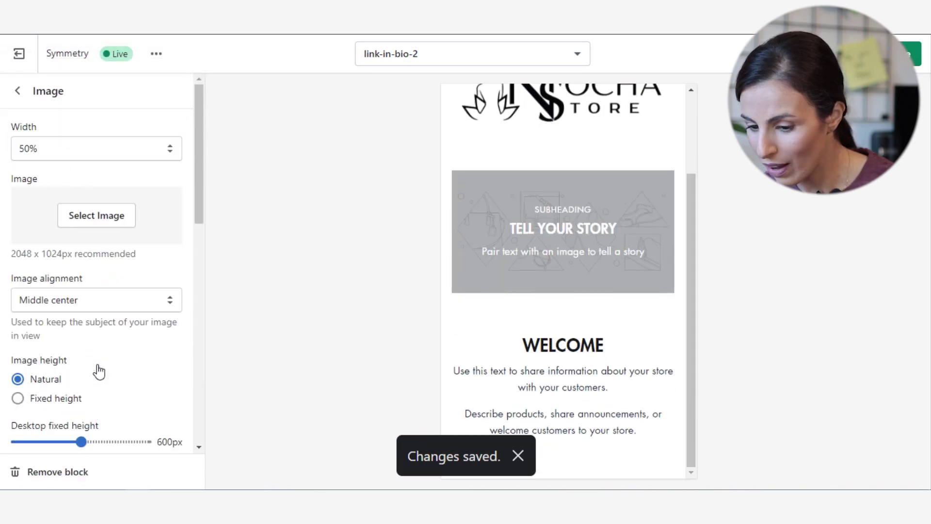
{"action": "left_click", "coordinate": [58, 472]}
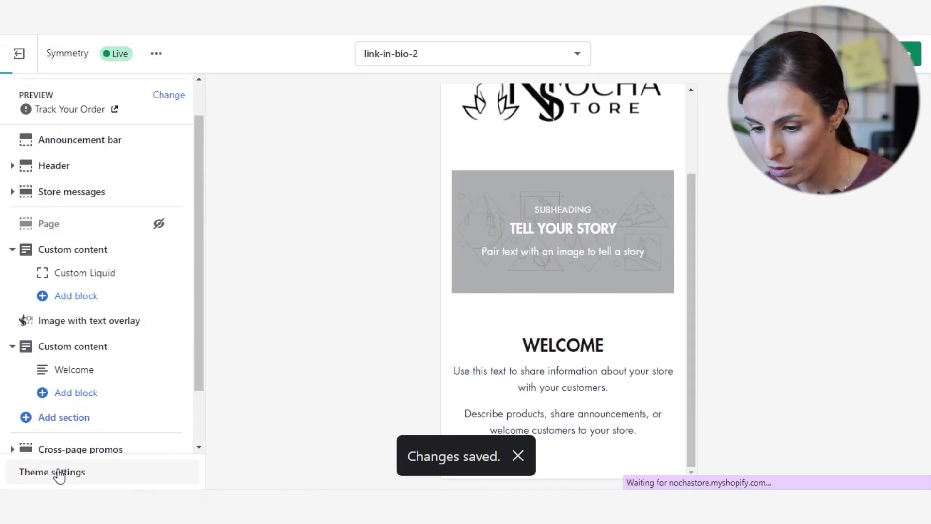
{"action": "left_click", "coordinate": [99, 274]}
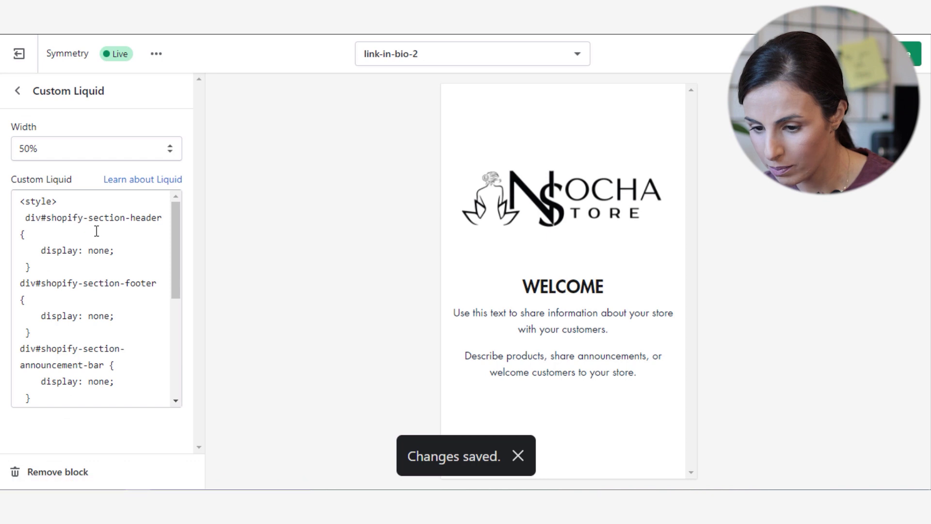
{"action": "left_click", "coordinate": [16, 90]}
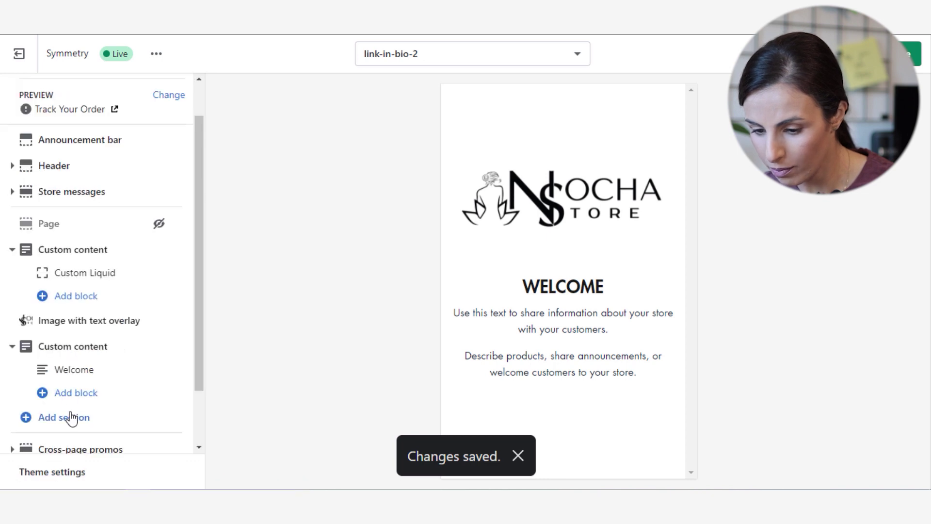
{"action": "left_click", "coordinate": [72, 376]}
{"action": "left_click", "coordinate": [29, 478]}
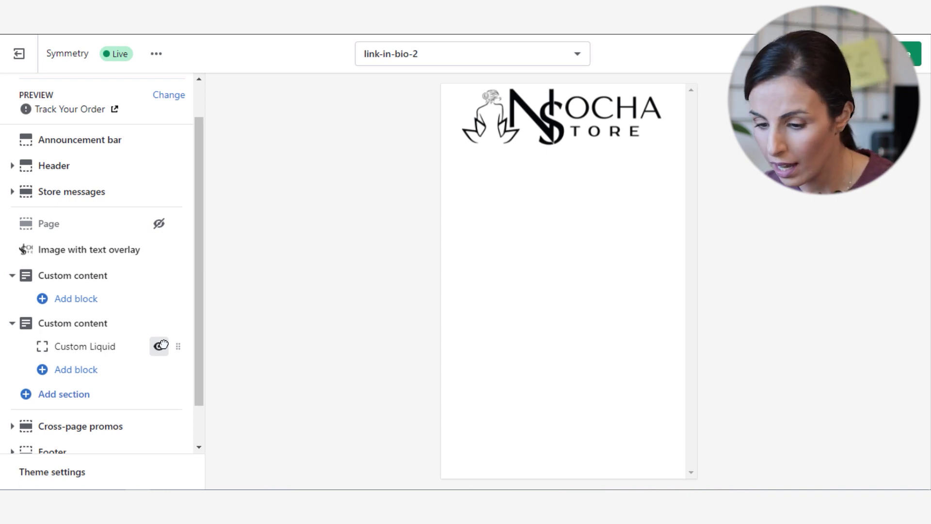
Add a blank Custom Liquid block to the new section and open its settings
{"action": "left_click", "coordinate": [87, 307]}
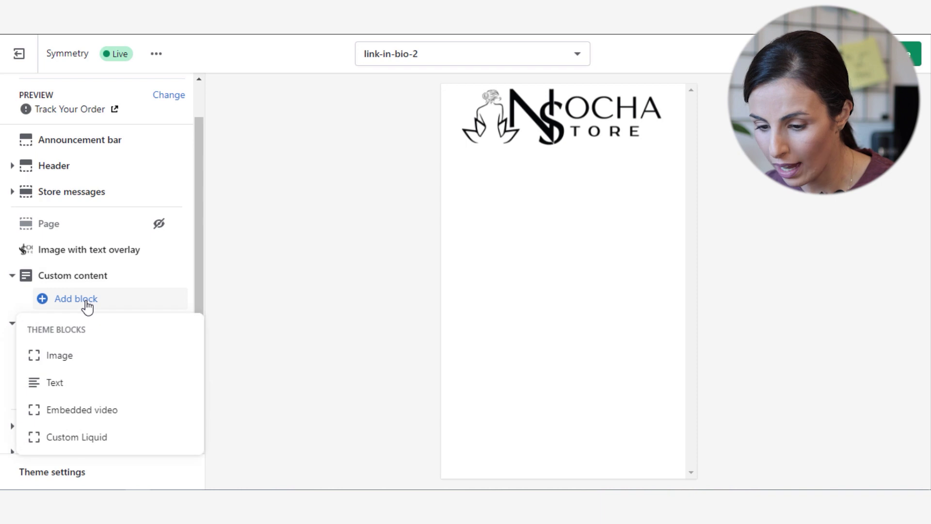
{"action": "left_click", "coordinate": [81, 439]}
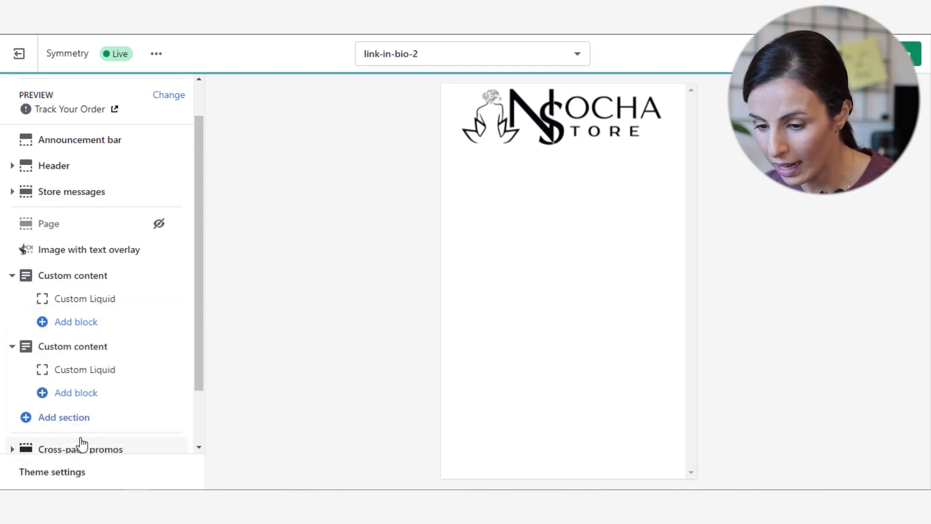
{"action": "left_click", "coordinate": [68, 303]}
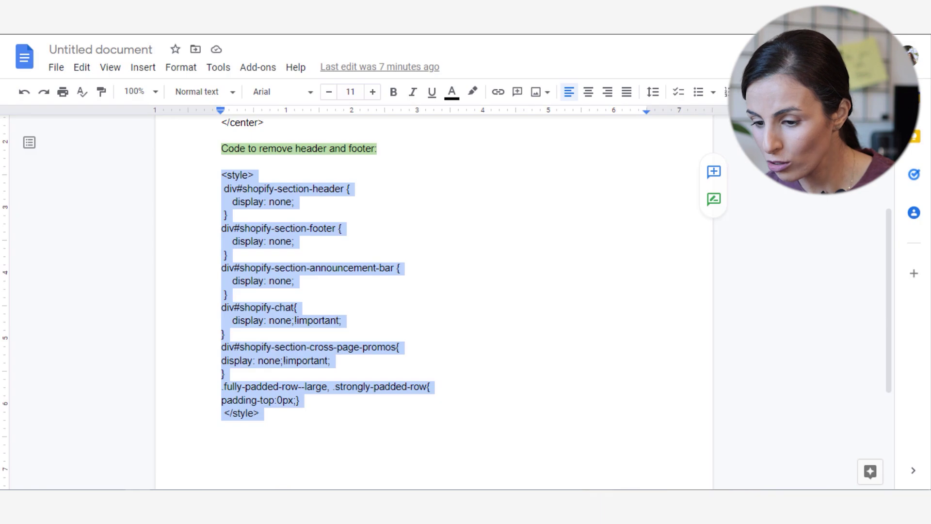
Copy the YouTube button code snippet, from <center> to </center>, out of the Google Docs notes
{"action": "scroll", "coordinate": [883, 204], "scroll_direction": "up", "scroll_amount": 4}
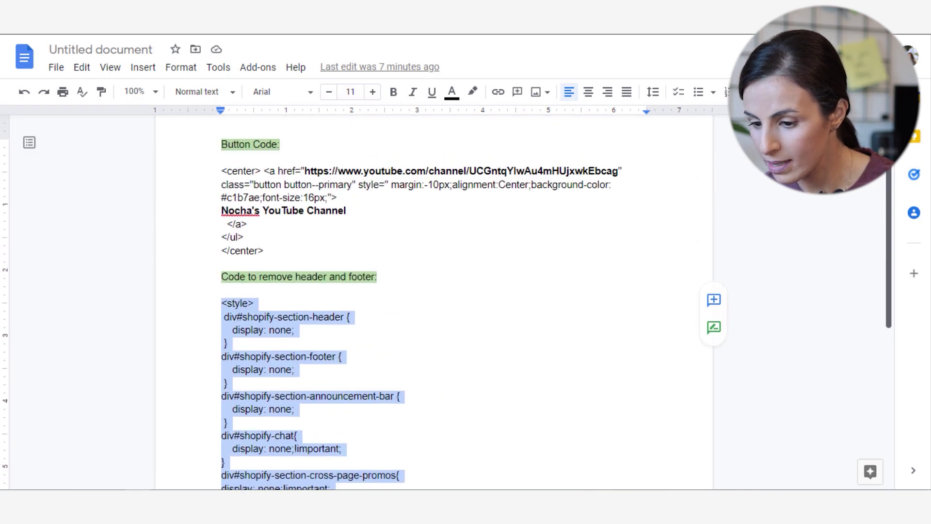
{"action": "left_click_drag", "start_coordinate": [263, 290], "coordinate": [214, 211]}
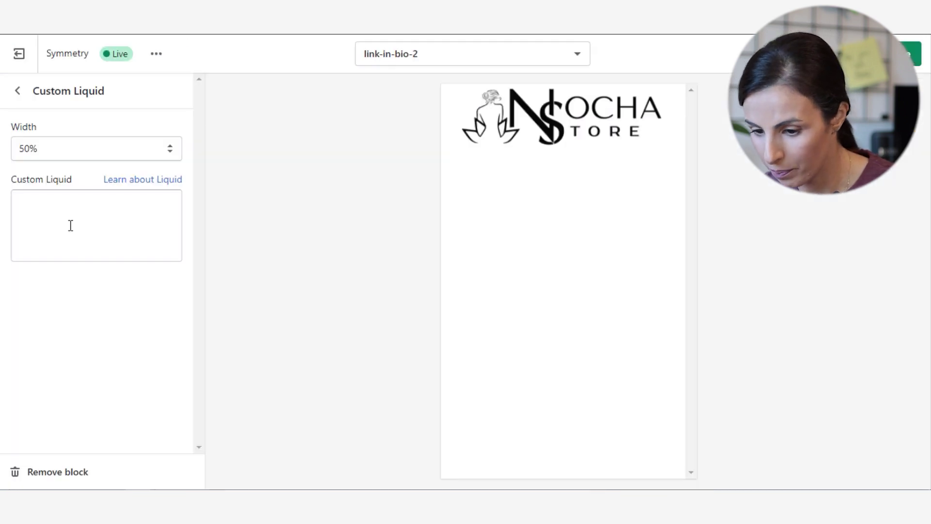
{"action": "left_click", "coordinate": [68, 225]}
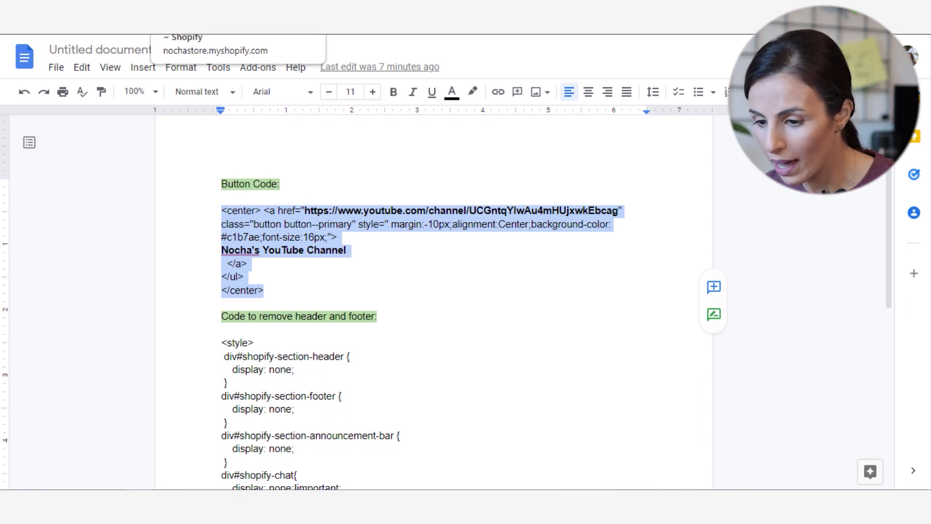
{"action": "key", "text": "ctrl+Tab"}
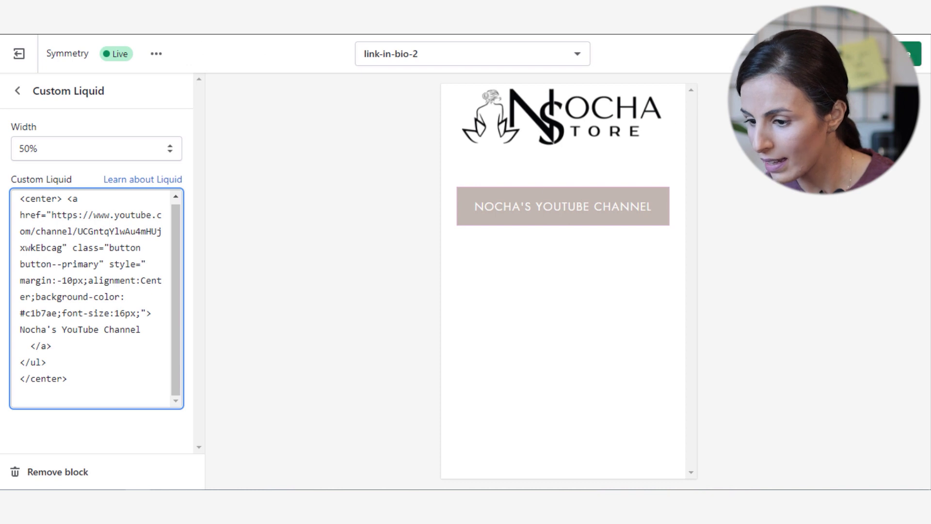
Save the first button, then add a second Custom Liquid block with the pasted button code
{"action": "left_click", "coordinate": [707, 178]}
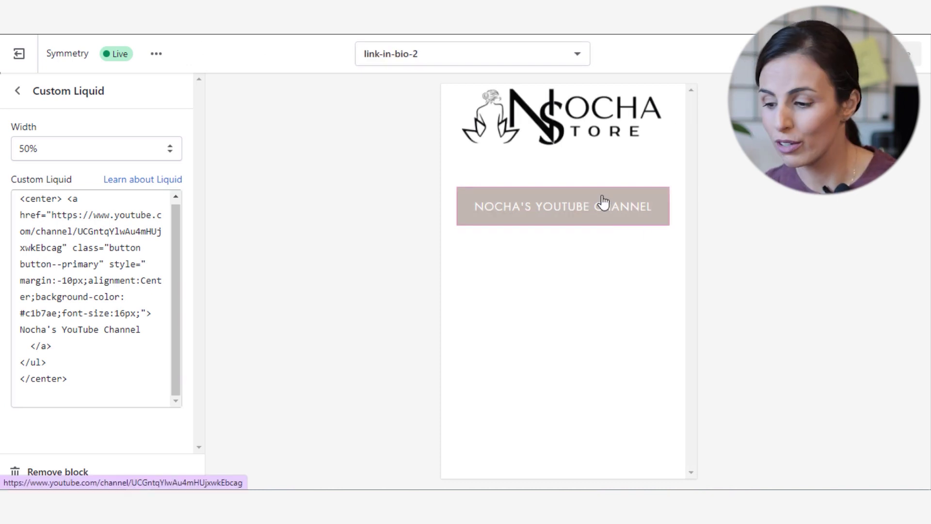
{"action": "left_click", "coordinate": [17, 90]}
{"action": "left_click", "coordinate": [80, 325]}
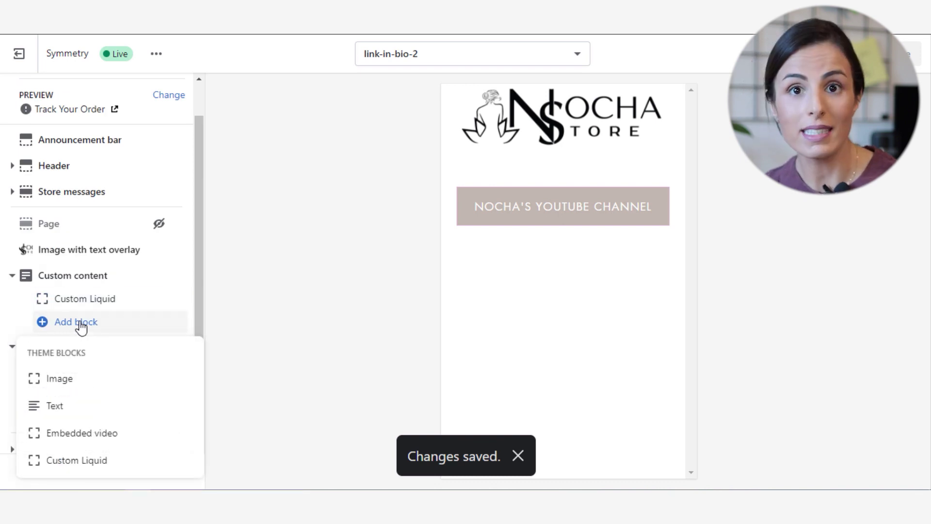
{"action": "left_click", "coordinate": [72, 461]}
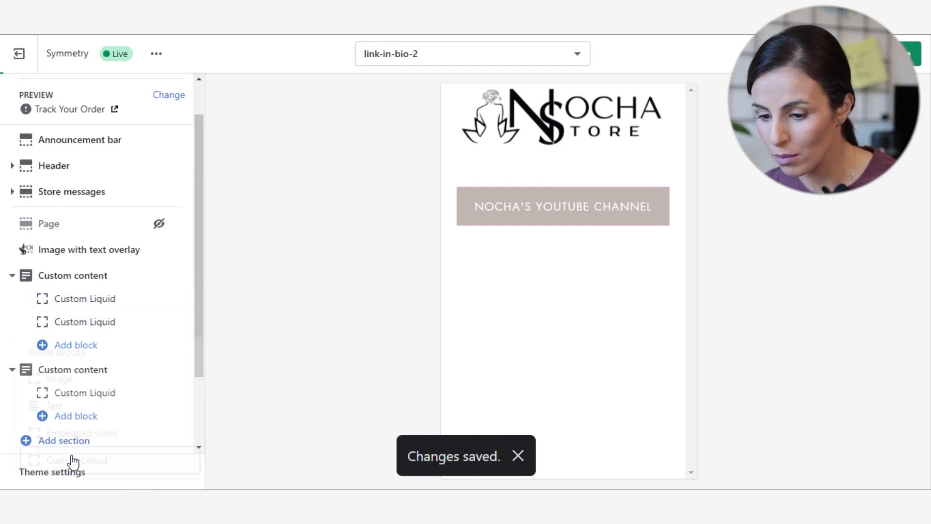
{"action": "left_click", "coordinate": [92, 323]}
{"action": "left_click", "coordinate": [103, 214]}
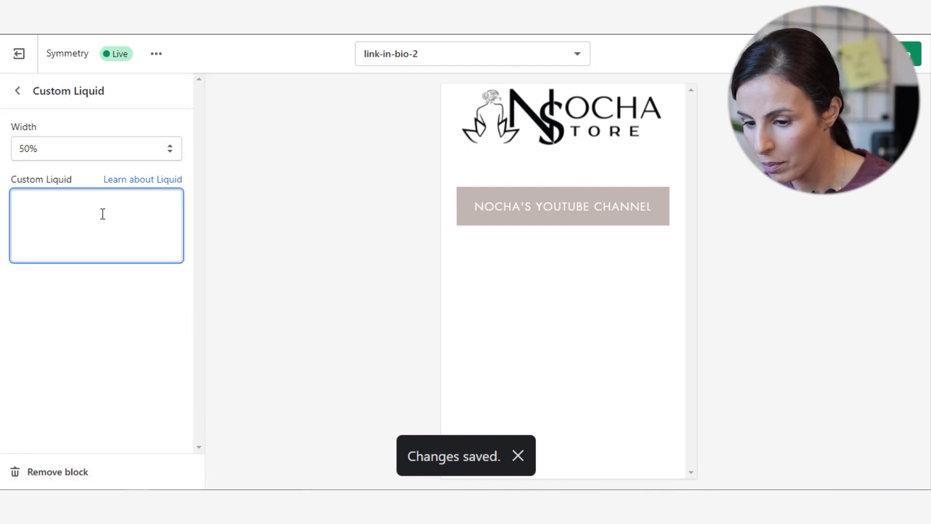
{"action": "type", "text": "<center> <a href=\"https://www.youtube.com/channel/UCGntqYlwAu4mHUjxwkEbcag\" class=\"button button--primary\" style=\" margin:-10px;alignment:Center;background-color: #c1b7ae;font-size:16px;\"> Nocha's YouTube Channel   </a> </ul> </center>"}
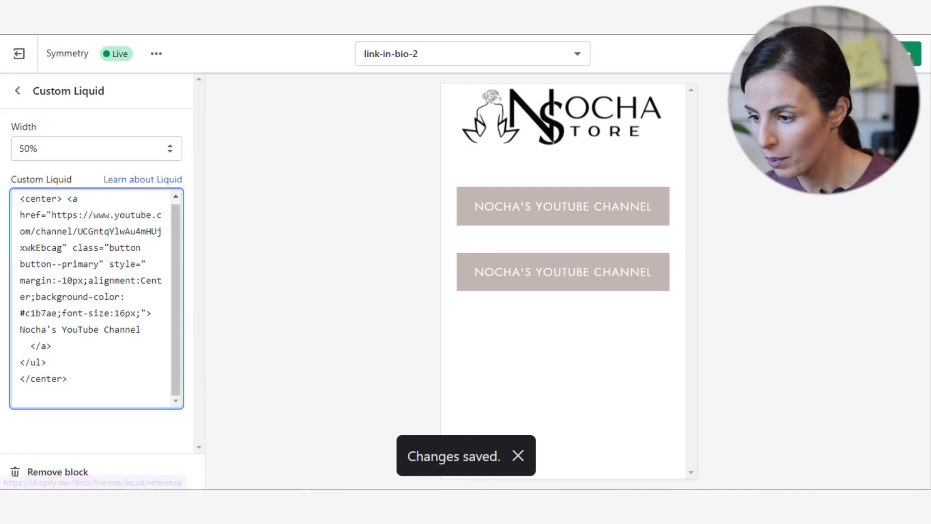
Save, then add a third Custom Liquid block containing the same YouTube button code
{"action": "left_click", "coordinate": [912, 53]}
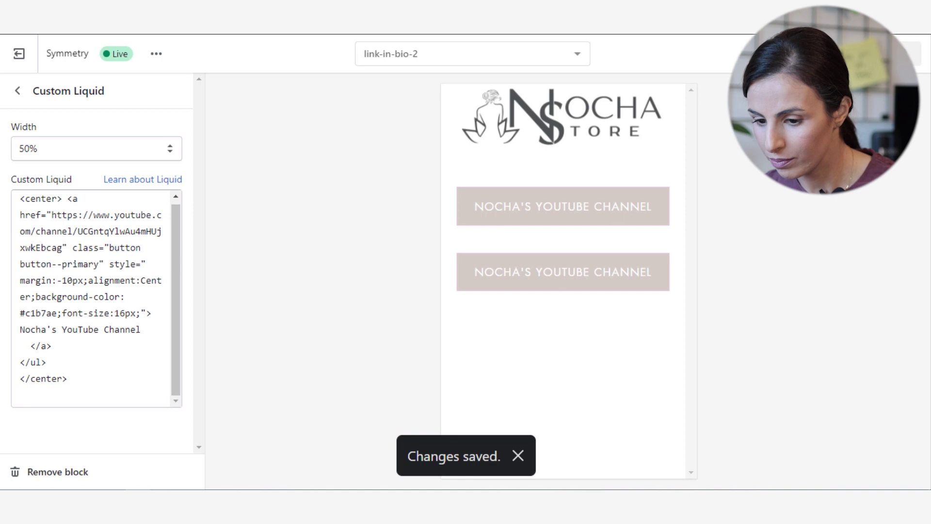
{"action": "left_click", "coordinate": [18, 90]}
{"action": "left_click", "coordinate": [86, 351]}
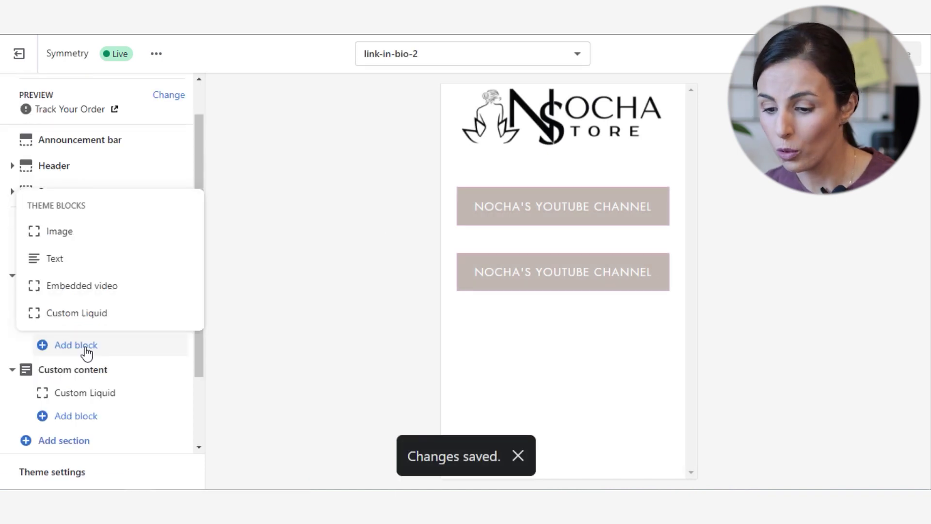
{"action": "left_click", "coordinate": [92, 313]}
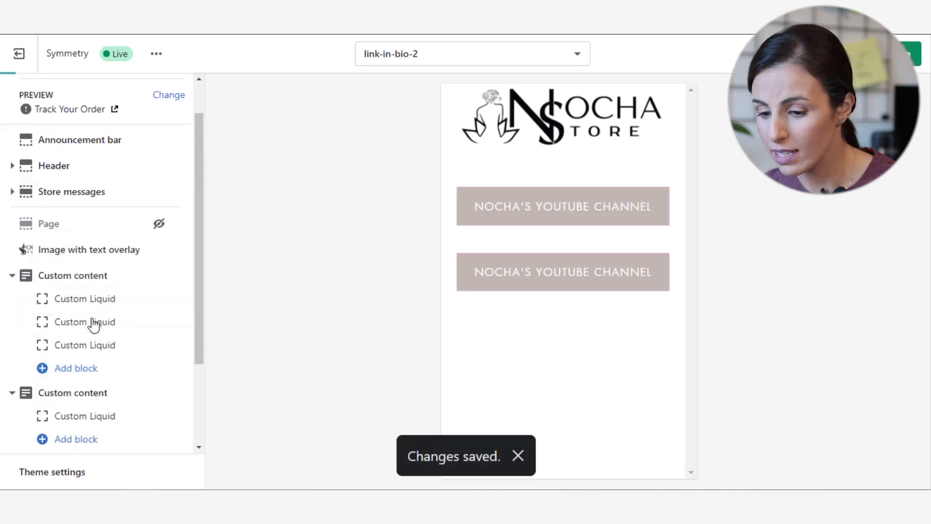
{"action": "left_click", "coordinate": [100, 345]}
{"action": "left_click", "coordinate": [106, 227]}
{"action": "type", "text": "<center> <a href=\"https://www.youtube.com/channel/UCGntqYlwAu4mHUjxwkEbcag\" class=\"button button--primary\" style=\" margin:-10px;alignment:Center;background-color: #c1b7ae;font-size:16px;\"> Nocha's YouTube Channel   </a> </ul> </center>"}
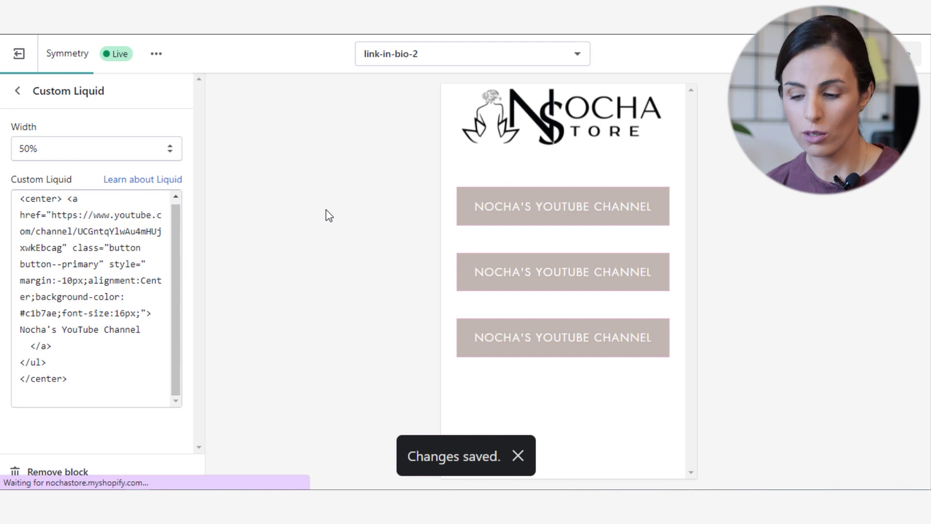
Add a Newsletter section and move it directly below the three YouTube link buttons
{"action": "left_click", "coordinate": [16, 93]}
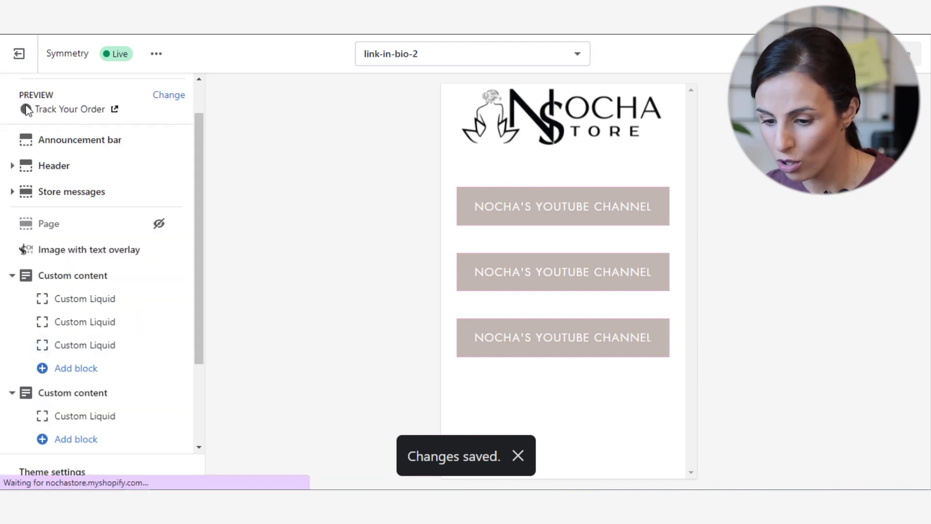
{"action": "scroll", "coordinate": [179, 360], "scroll_direction": "down", "scroll_amount": 3}
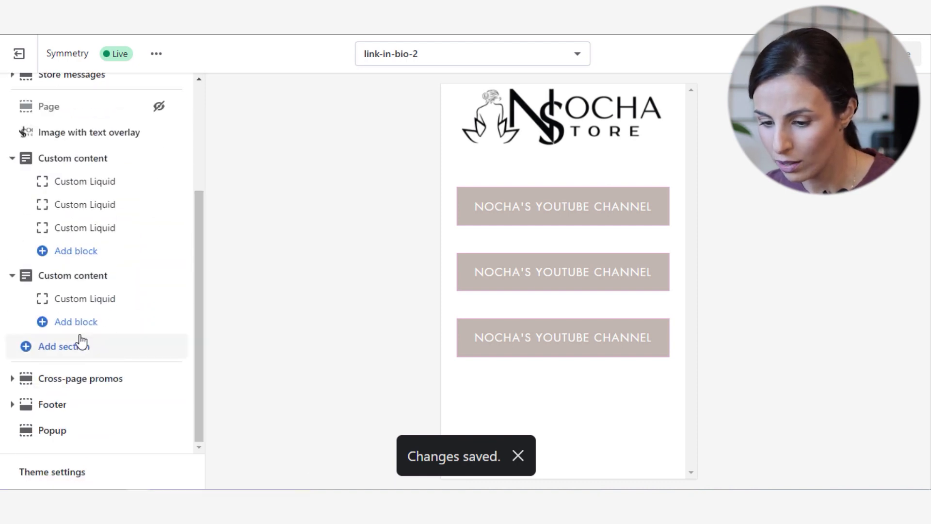
{"action": "left_click", "coordinate": [76, 347]}
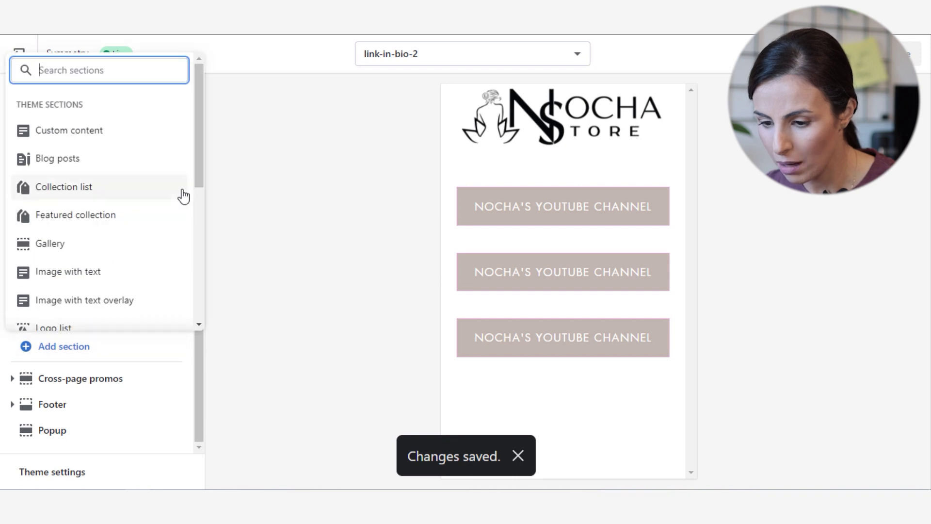
{"action": "left_click_drag", "start_coordinate": [197, 181], "coordinate": [195, 241]}
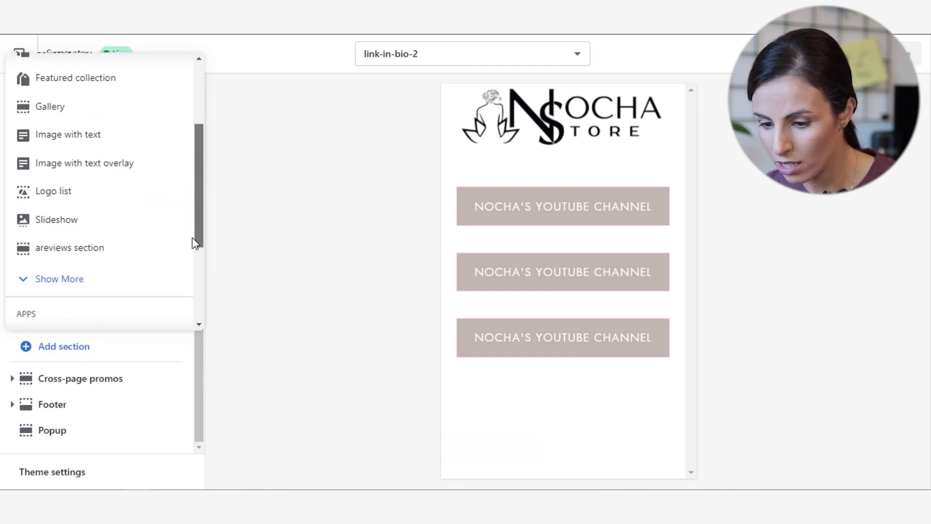
{"action": "left_click", "coordinate": [103, 277]}
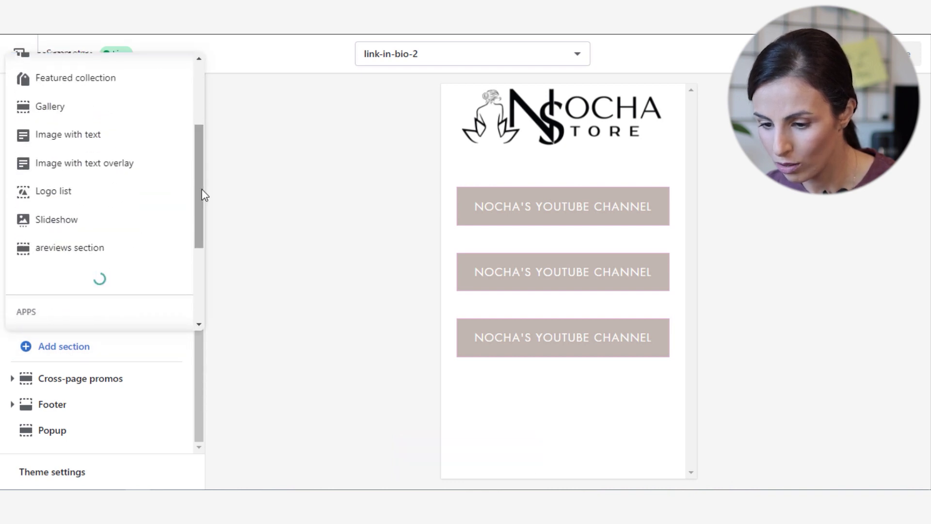
{"action": "left_click_drag", "start_coordinate": [201, 196], "coordinate": [201, 231]}
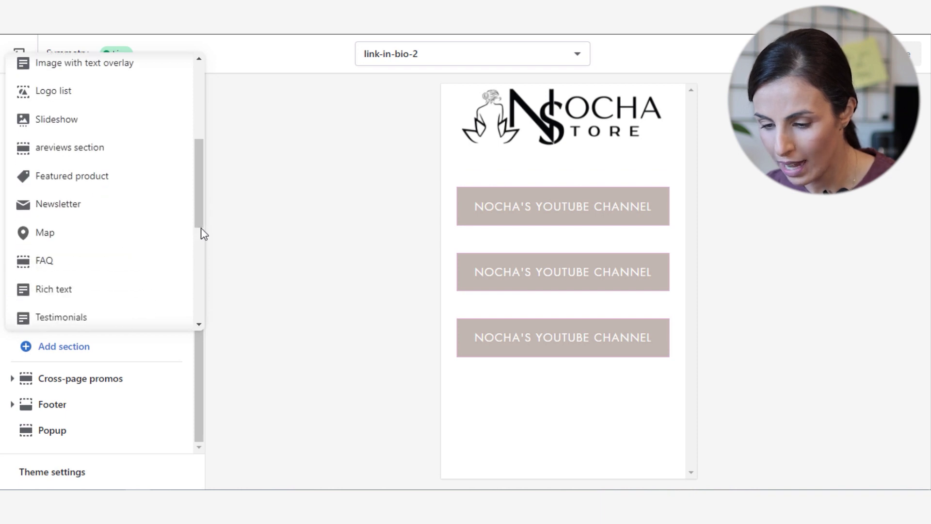
{"action": "left_click", "coordinate": [87, 207]}
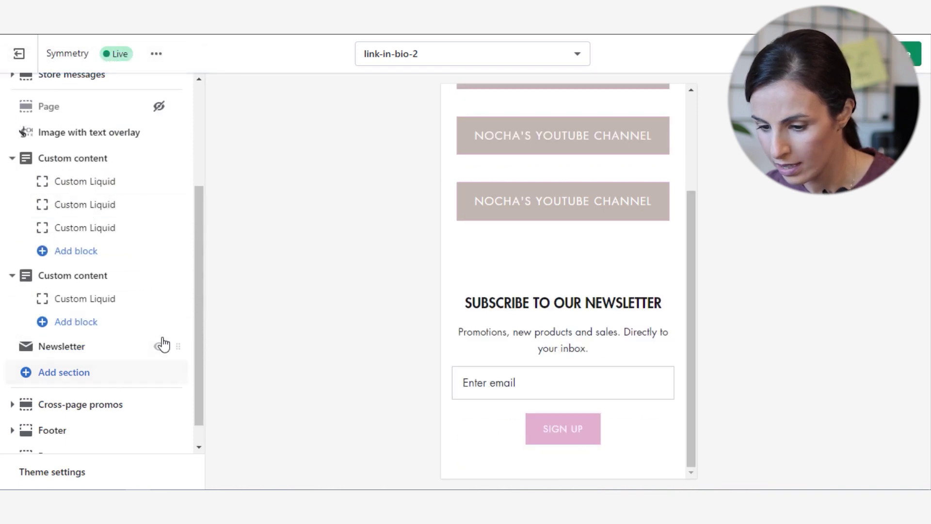
{"action": "left_click_drag", "start_coordinate": [179, 346], "coordinate": [182, 309]}
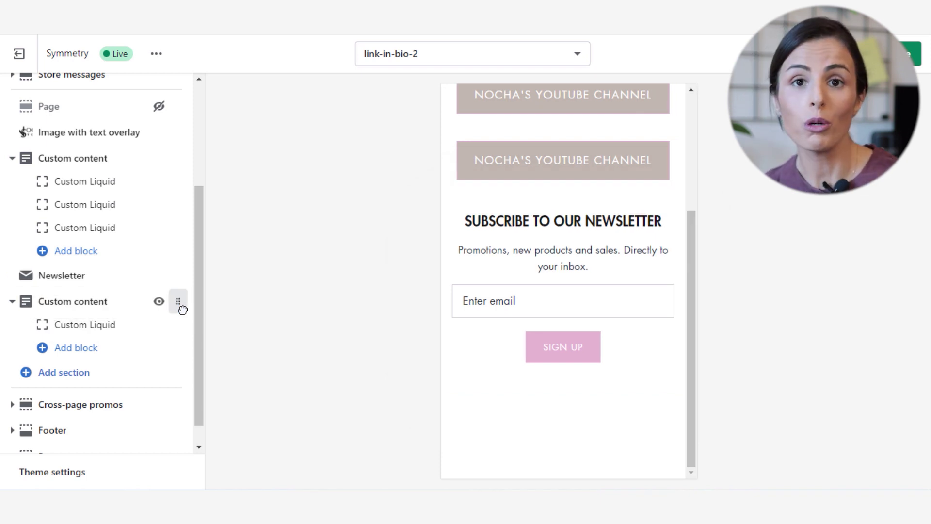
{"action": "left_click", "coordinate": [265, 41]}
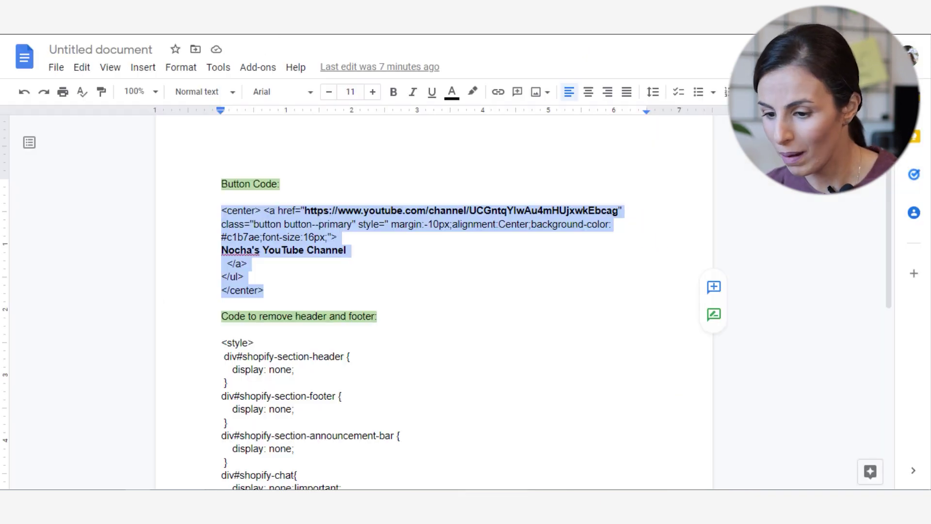
Highlight the button code's #c1b7ae background colour and its 16px font size in Google Docs
{"action": "left_click", "coordinate": [347, 250]}
{"action": "left_click_drag", "start_coordinate": [259, 237], "coordinate": [222, 237]}
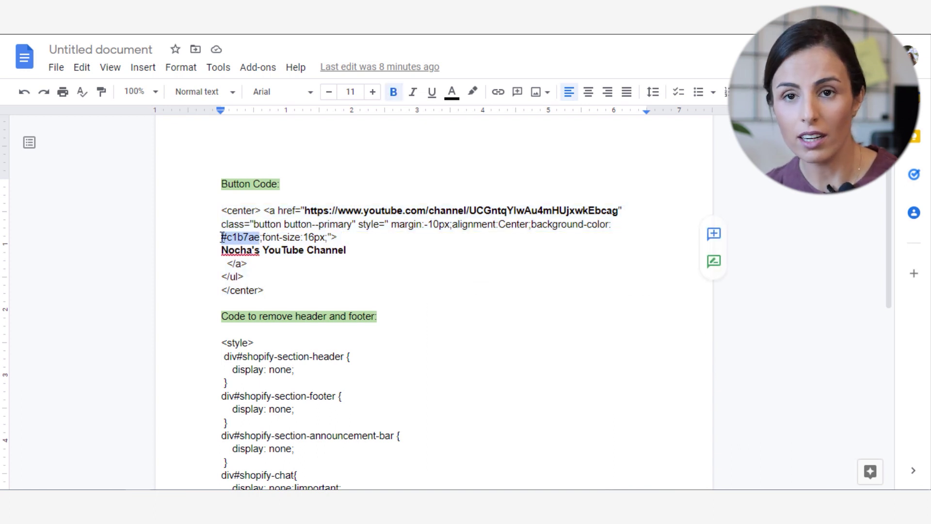
{"action": "left_click", "coordinate": [319, 237]}
{"action": "left_click_drag", "start_coordinate": [306, 235], "coordinate": [312, 236]}
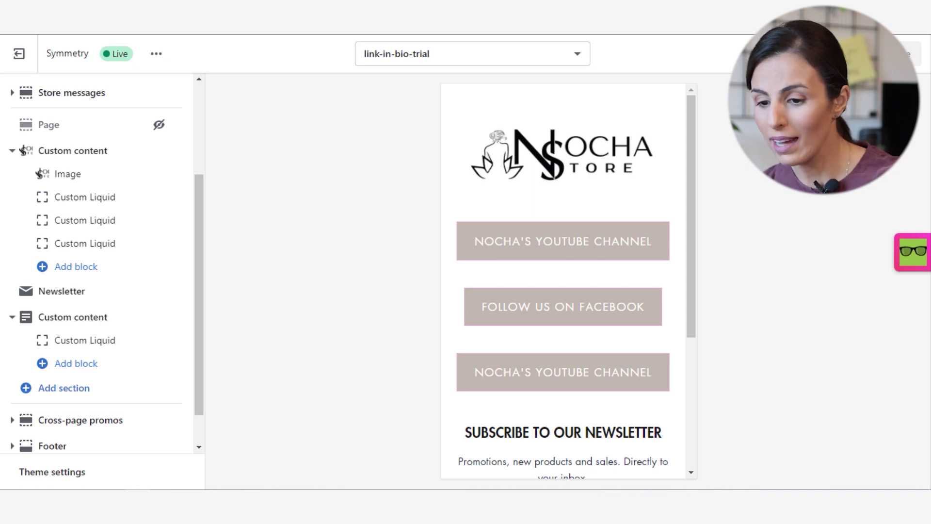
Leave the theme editor and start a new page from the store's Pages list
{"action": "left_click", "coordinate": [28, 64]}
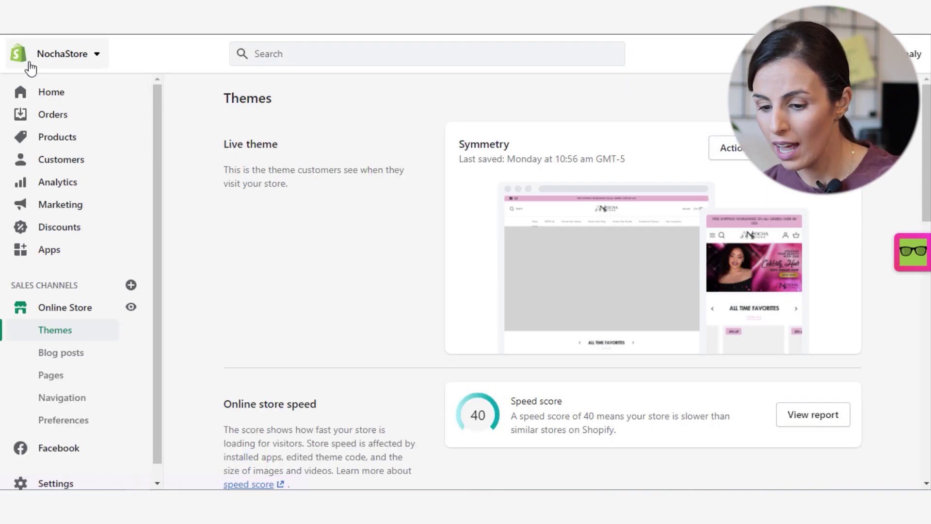
{"action": "left_click", "coordinate": [62, 379]}
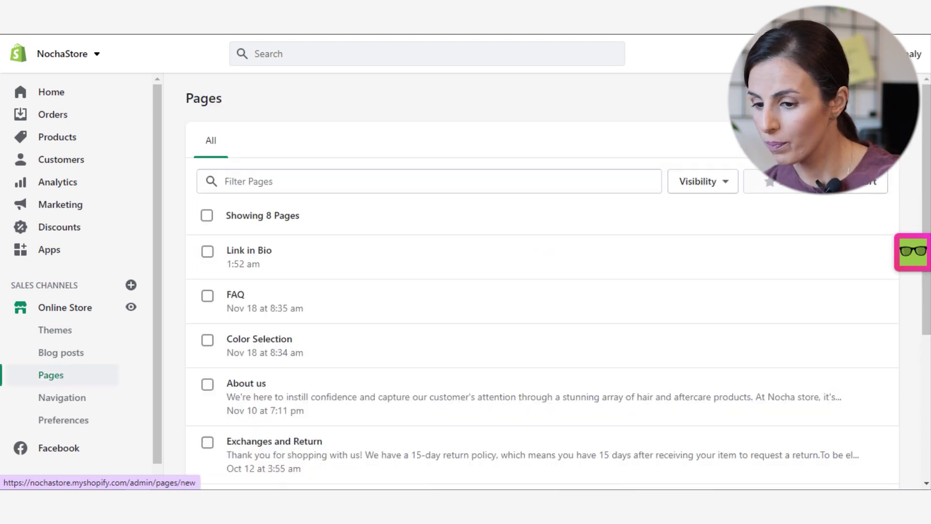
{"action": "left_click", "coordinate": [860, 98]}
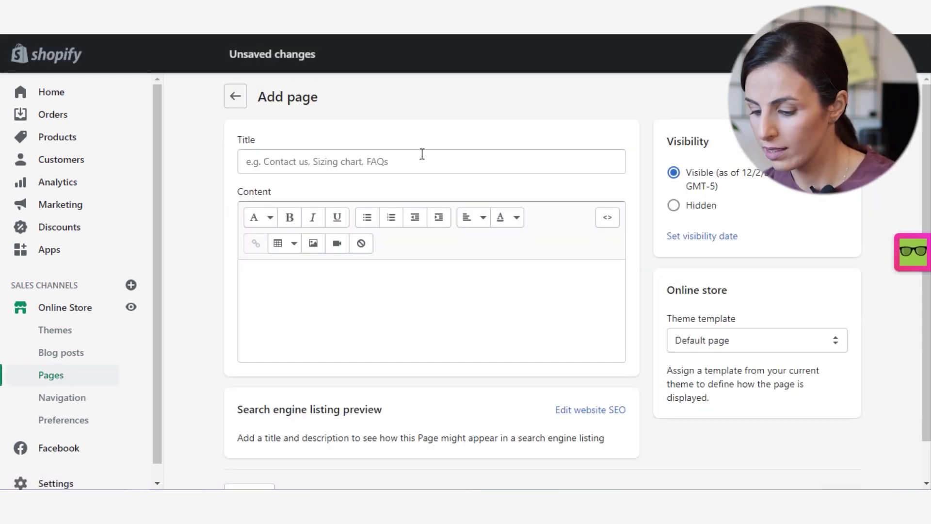
Title the new page 'Link in bio trial' and show its theme template options
{"action": "left_click", "coordinate": [422, 154]}
{"action": "type", "text": "Link in"}
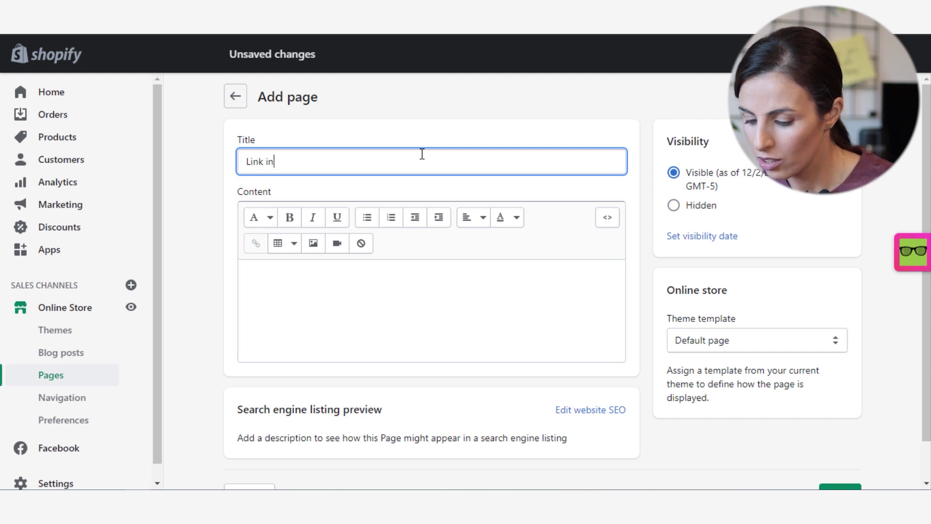
{"action": "type", "text": " bio trial"}
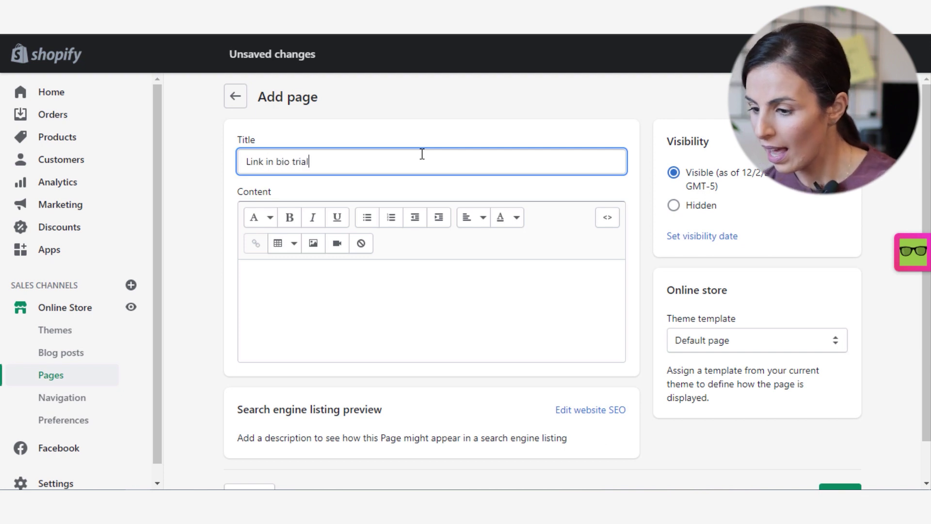
{"action": "scroll", "coordinate": [800, 316], "scroll_direction": "down", "scroll_amount": 2}
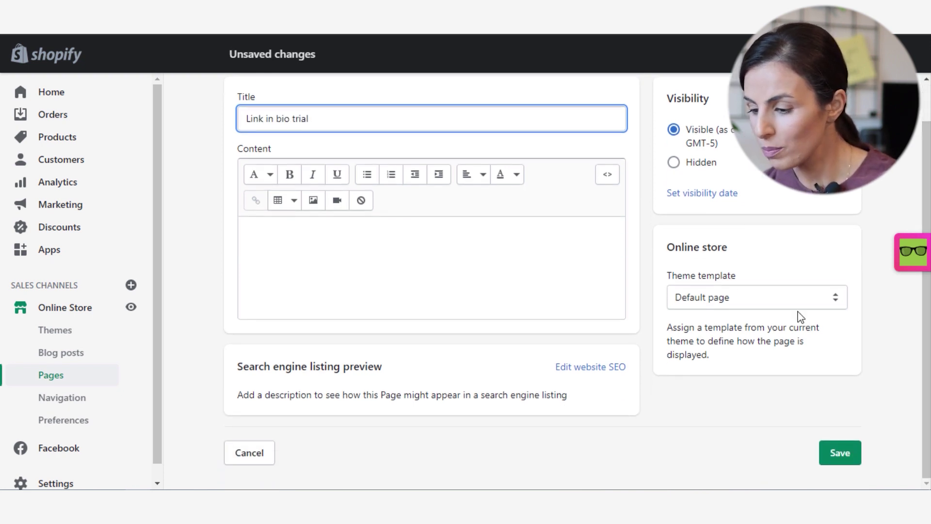
{"action": "left_click", "coordinate": [747, 296]}
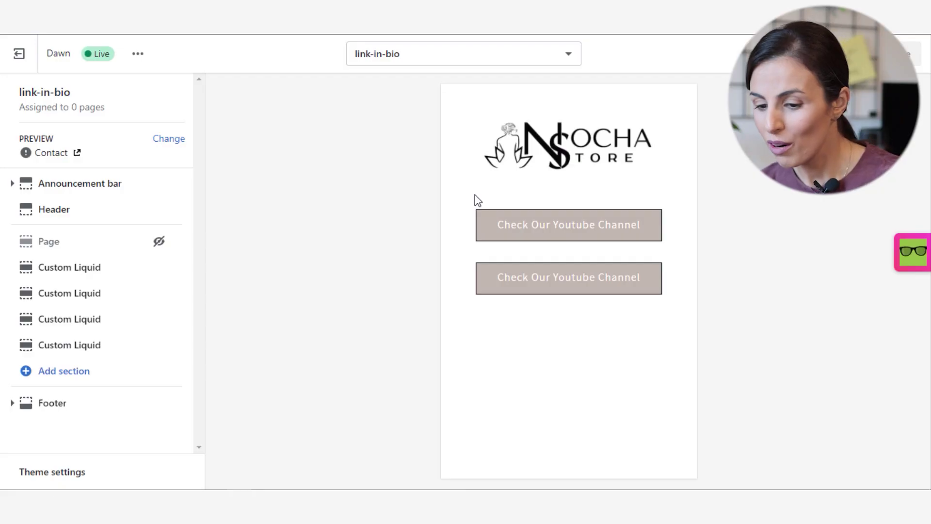
{"action": "mouse_move", "coordinate": [159, 267]}
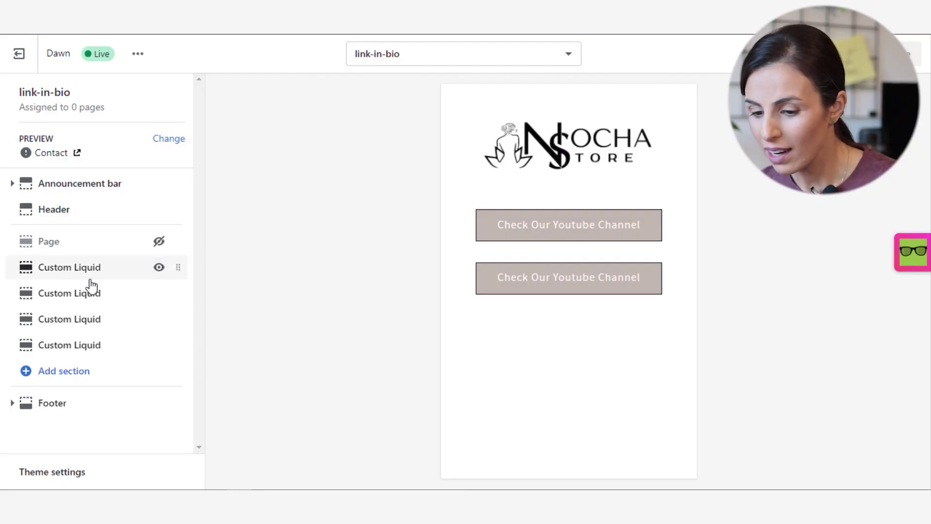
Add a Custom Liquid section to the link-in-bio template and view its code
{"action": "left_click", "coordinate": [63, 385]}
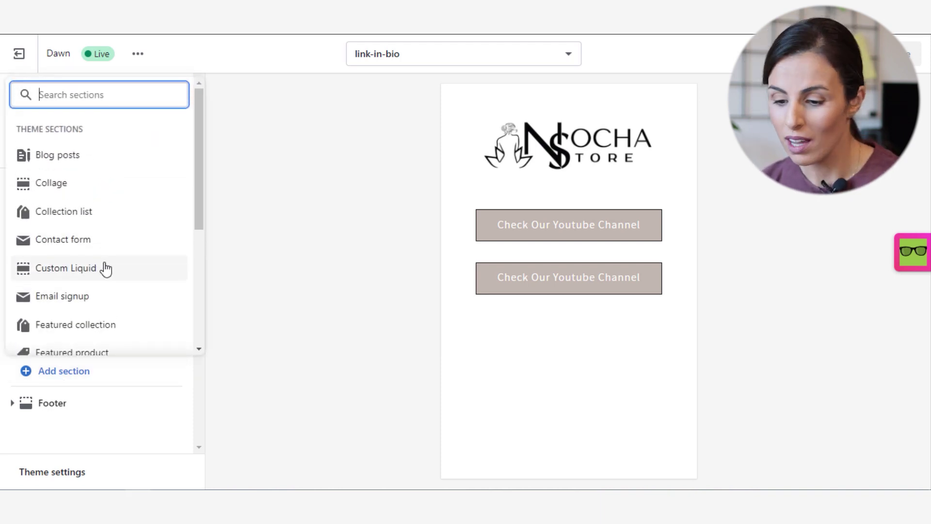
{"action": "left_click", "coordinate": [75, 271]}
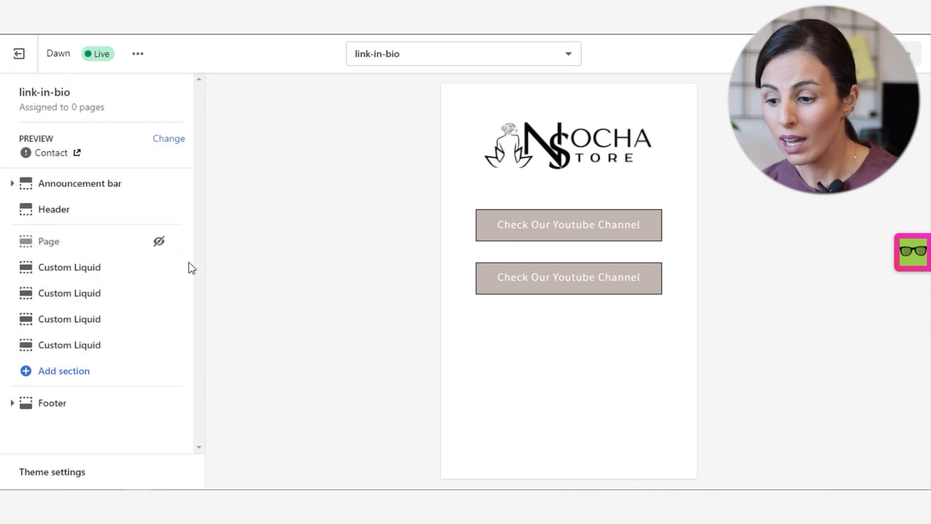
{"action": "left_click", "coordinate": [84, 347]}
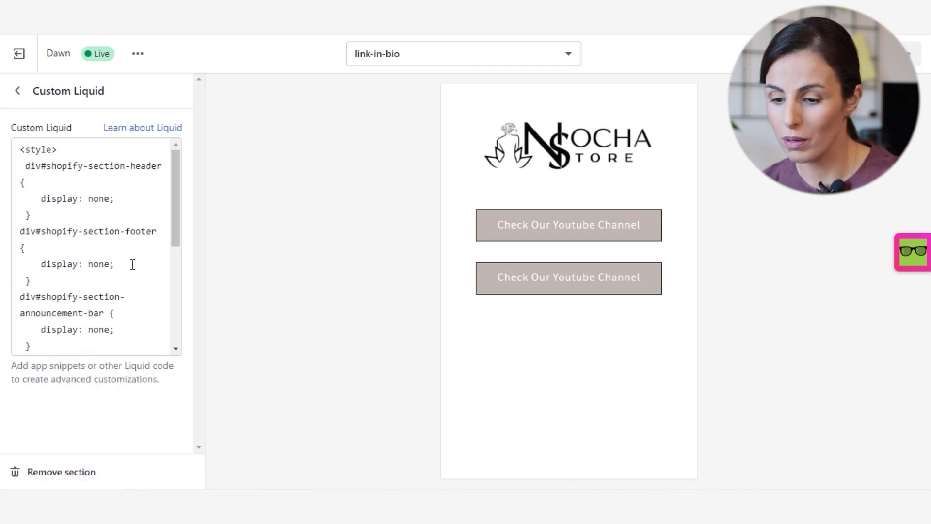
Inspect the code of the third and first Custom Liquid sections
{"action": "left_click", "coordinate": [17, 95]}
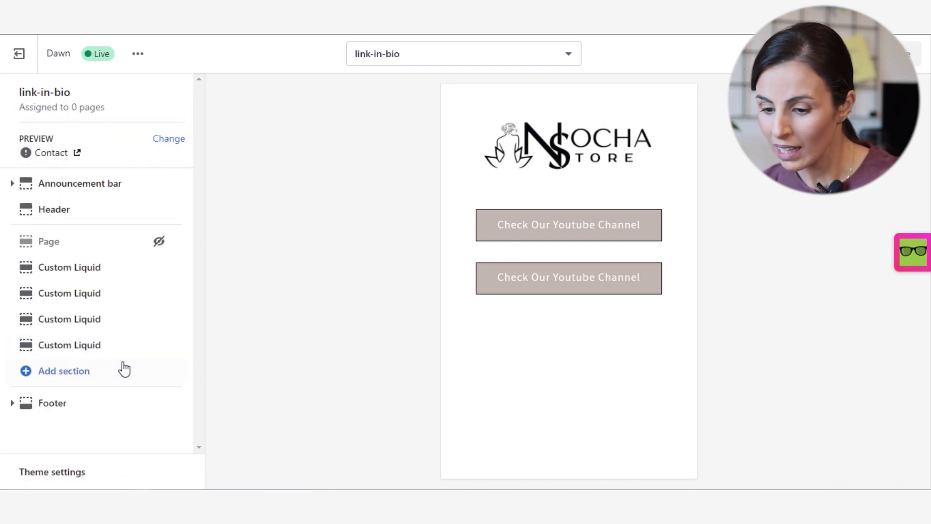
{"action": "left_click", "coordinate": [76, 320]}
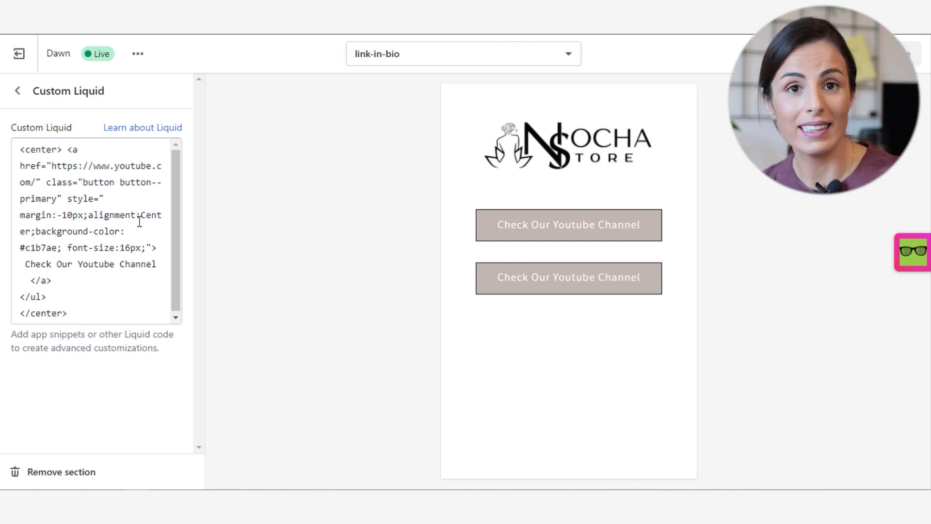
{"action": "left_click", "coordinate": [19, 91]}
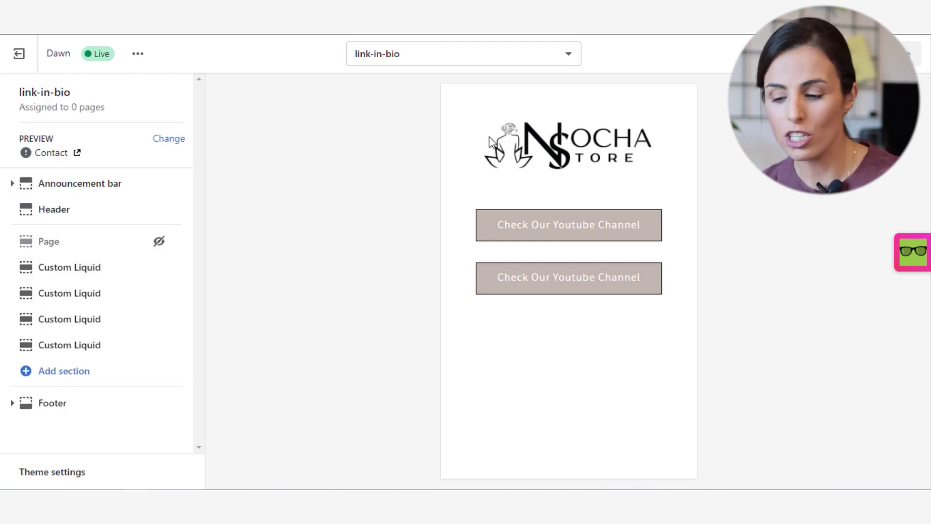
{"action": "left_click", "coordinate": [73, 268]}
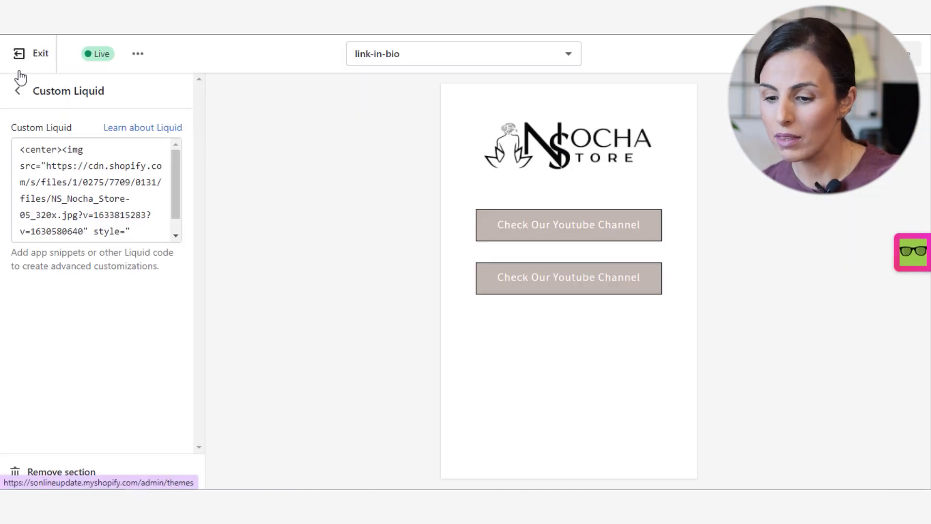
Review the last Custom Liquid section's code and return to the section list
{"action": "left_click", "coordinate": [20, 89]}
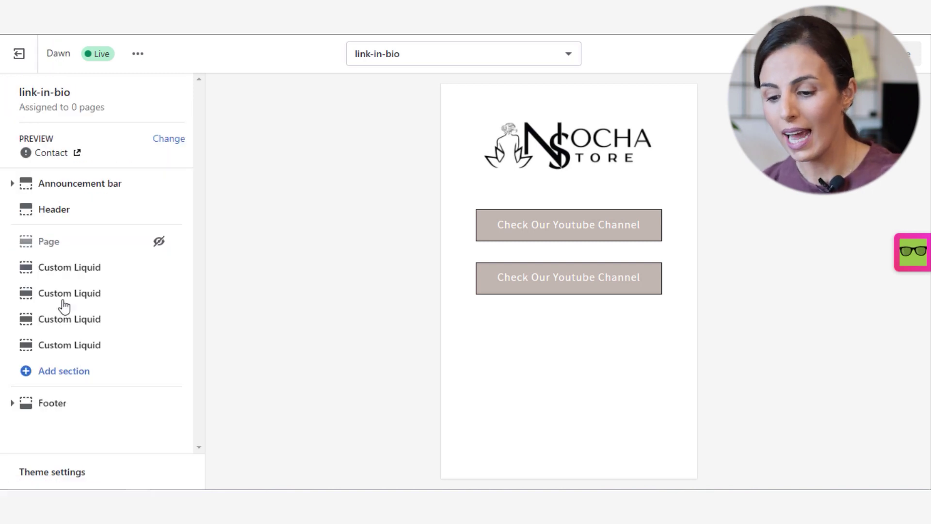
{"action": "left_click", "coordinate": [76, 355]}
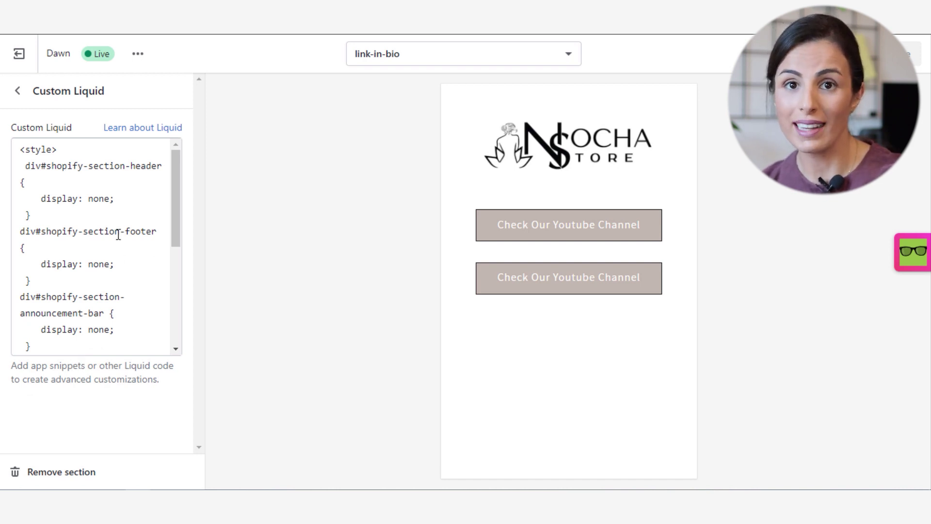
{"action": "left_click", "coordinate": [18, 92]}
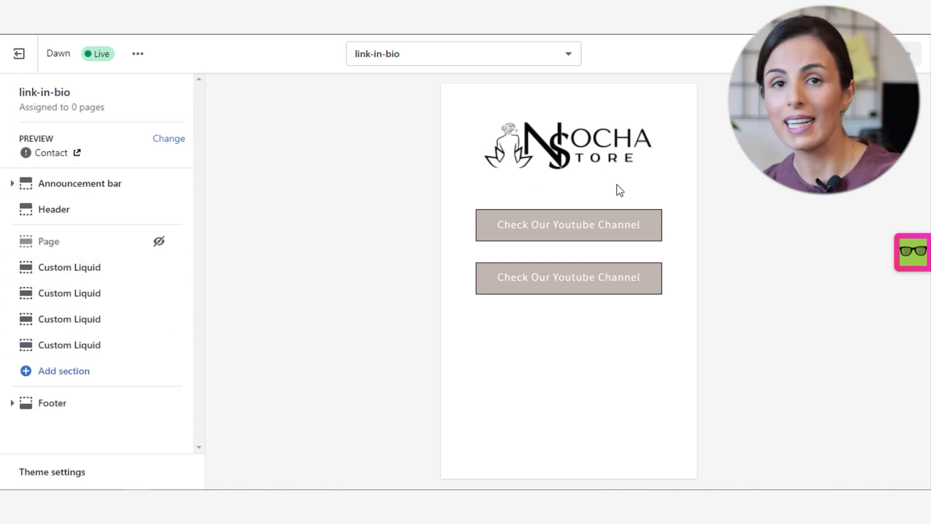
Check the code notes document, then hide the template's default Page section
{"action": "key", "text": "ctrl+Tab"}
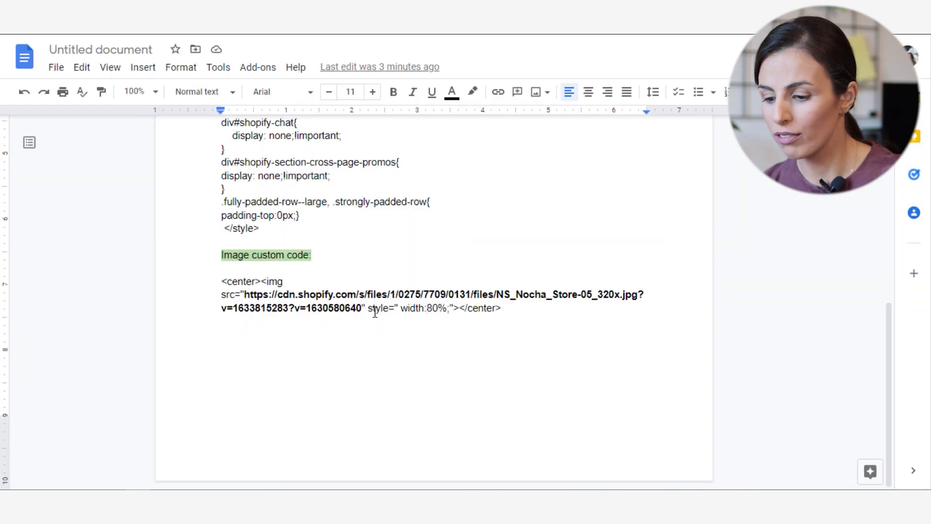
{"action": "key", "text": "ctrl+shift+Tab"}
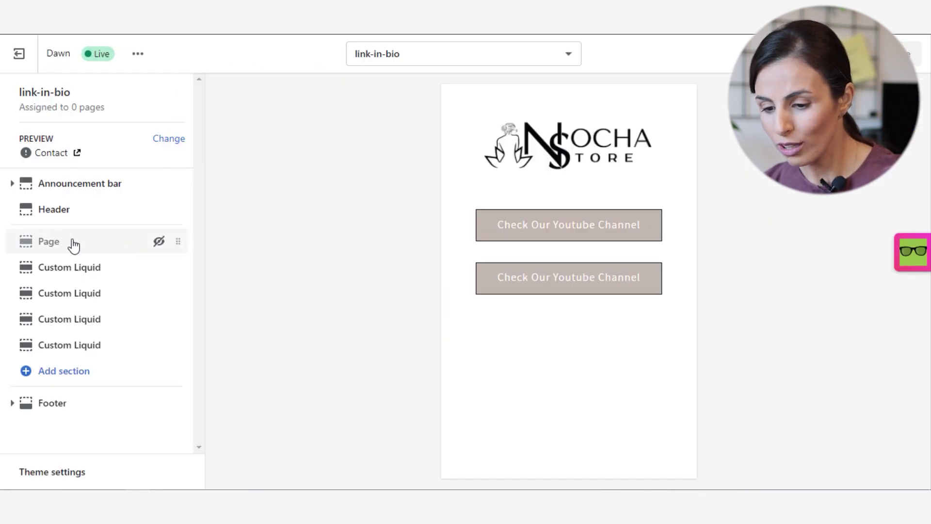
{"action": "left_click", "coordinate": [154, 250]}
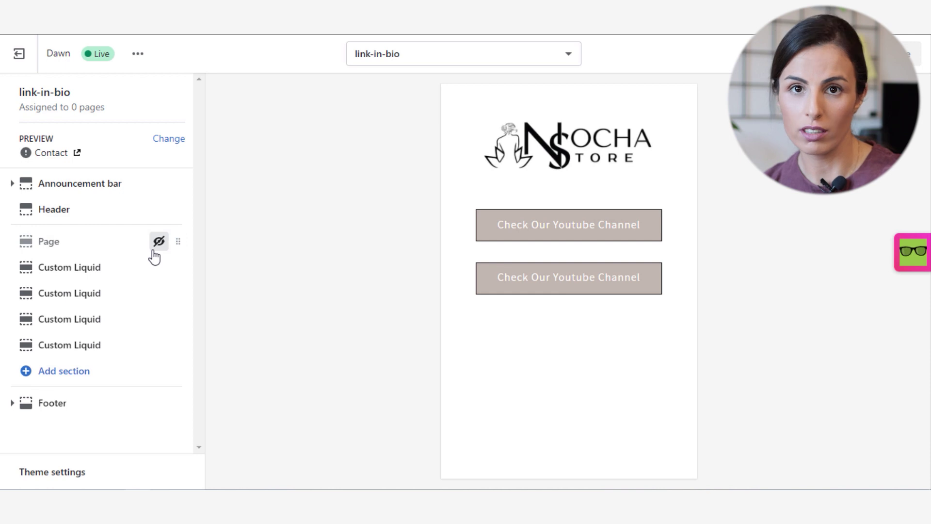